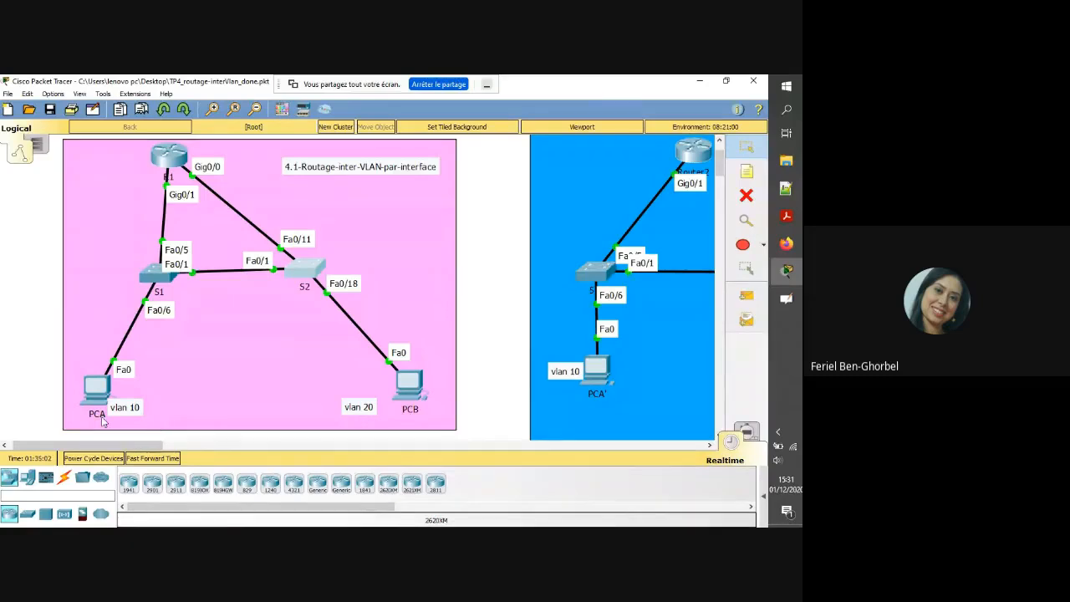
Check PCA's IP configuration in the pink inter-VLAN topology, then close its window.
{"action": "left_click", "coordinate": [129, 368]}
{"action": "left_click", "coordinate": [203, 239]}
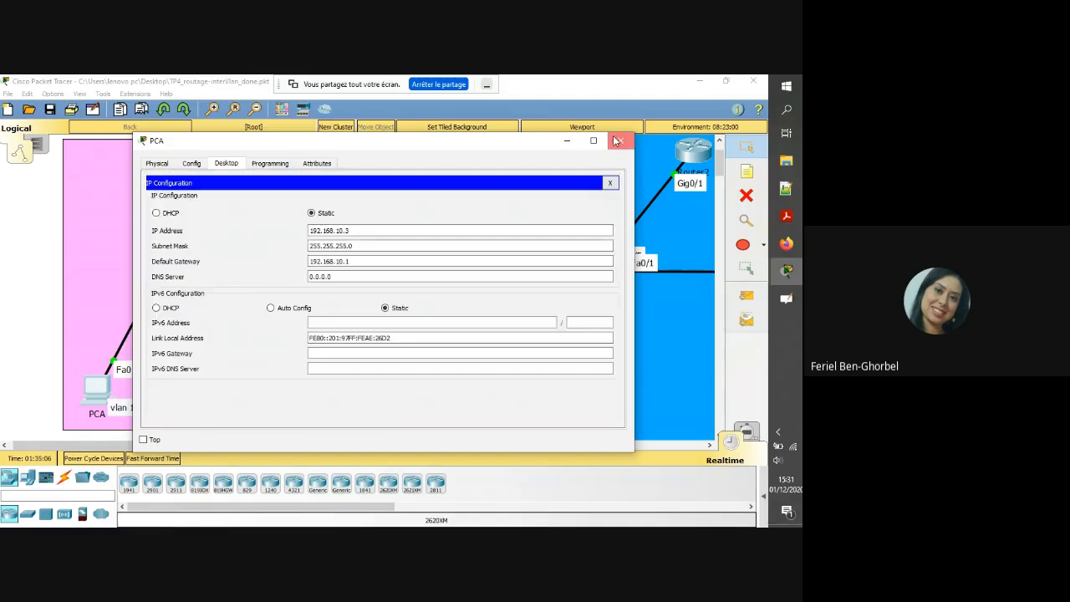
{"action": "left_click", "coordinate": [620, 140]}
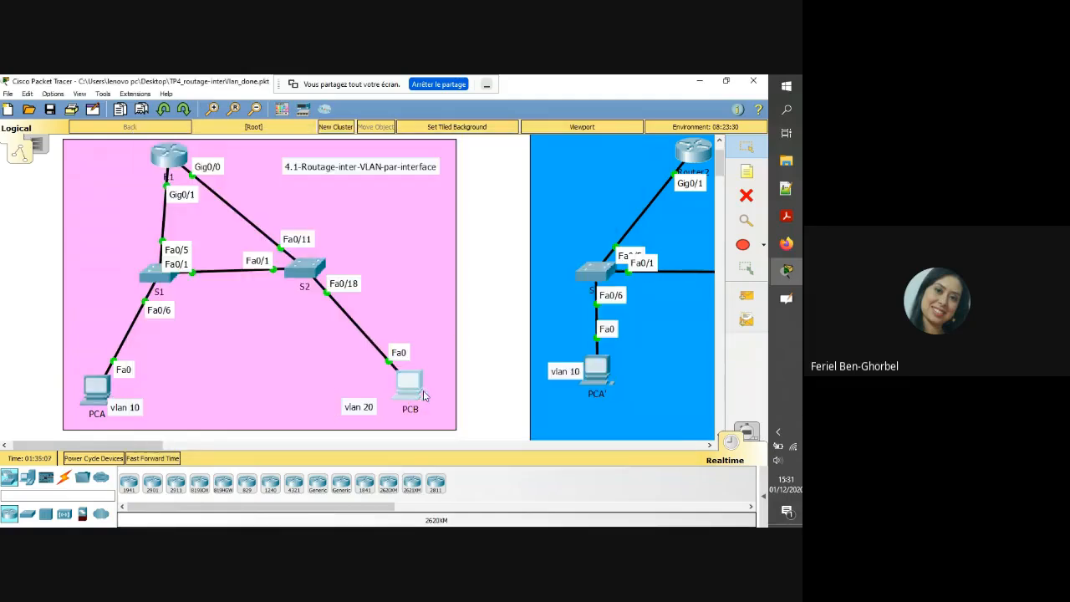
Check PCB's IP configuration and close its window.
{"action": "left_click", "coordinate": [423, 395]}
{"action": "left_click", "coordinate": [226, 163]}
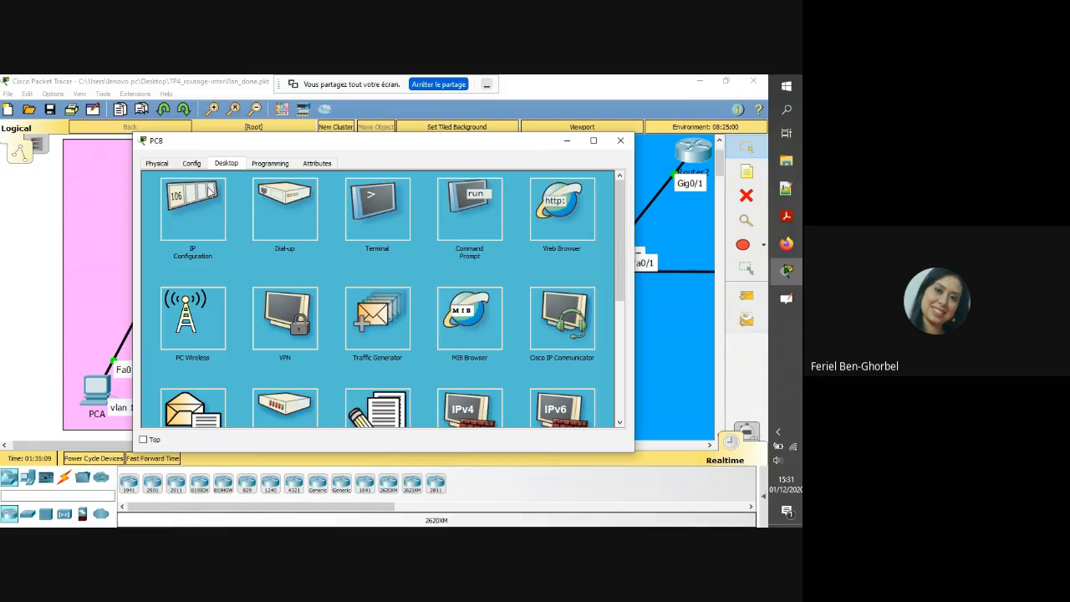
{"action": "left_click", "coordinate": [209, 190]}
{"action": "left_click", "coordinate": [620, 140]}
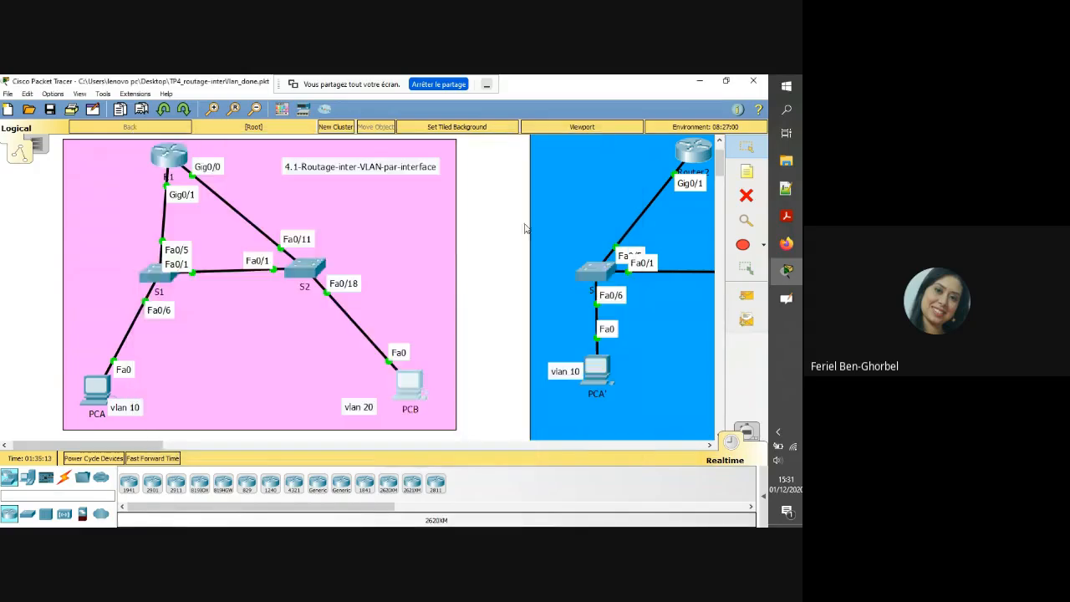
In switch S1's command line, enter privileged mode and run "sh vlan brief".
{"action": "left_click", "coordinate": [155, 271]}
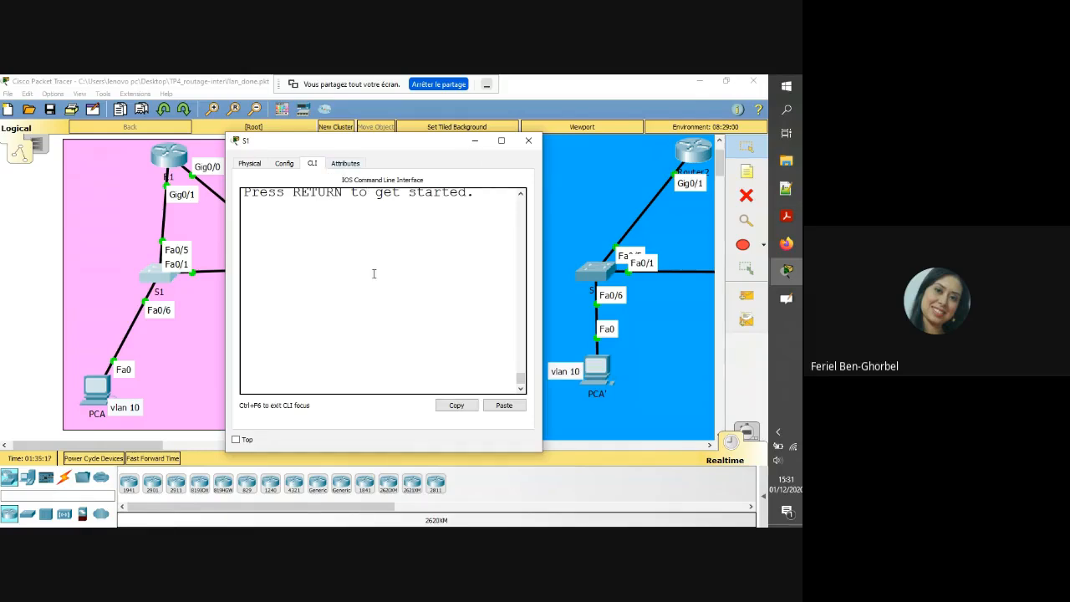
{"action": "key", "text": "Return"}
{"action": "key", "text": "Return"}
{"action": "type", "text": "en"}
{"action": "key", "text": "Return"}
{"action": "type", "text": "s"}
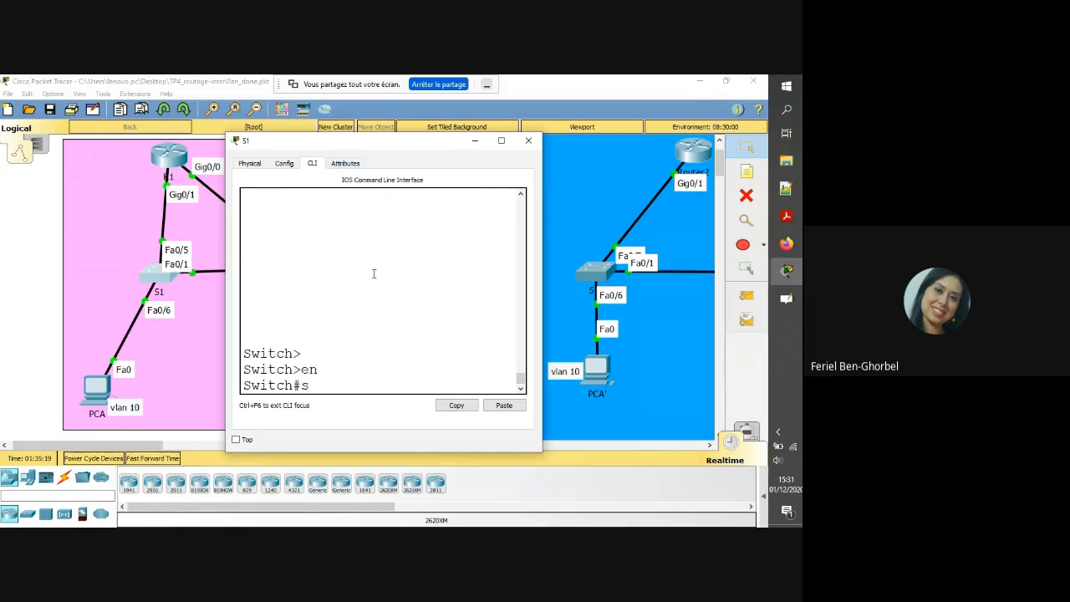
{"action": "type", "text": "h"}
{"action": "type", "text": " vla"}
{"action": "key", "text": "Tab"}
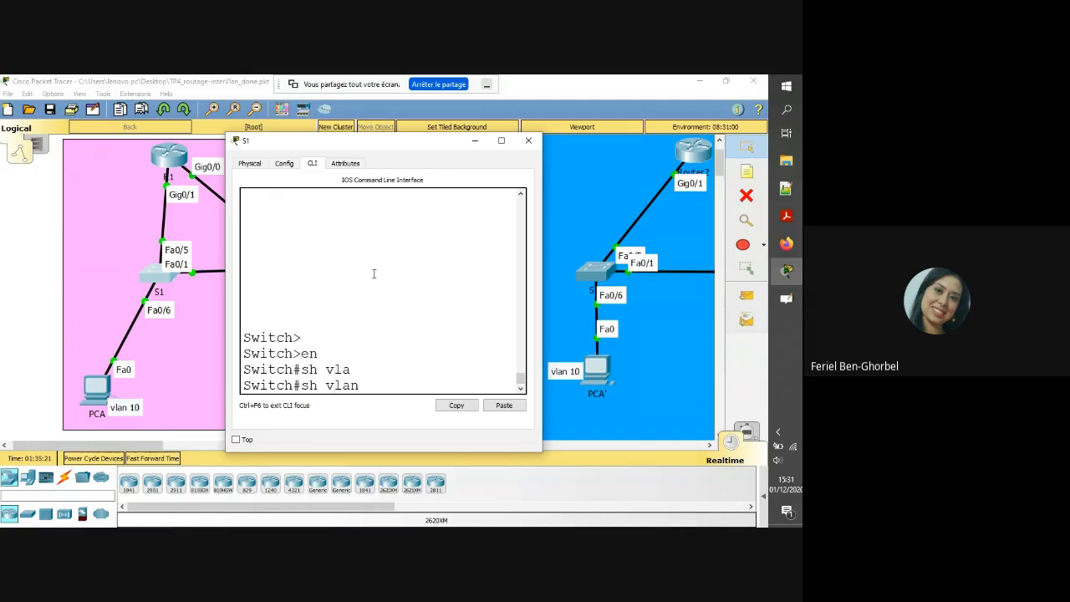
{"action": "type", "text": "br"}
{"action": "key", "text": "Tab"}
{"action": "key", "text": "Return"}
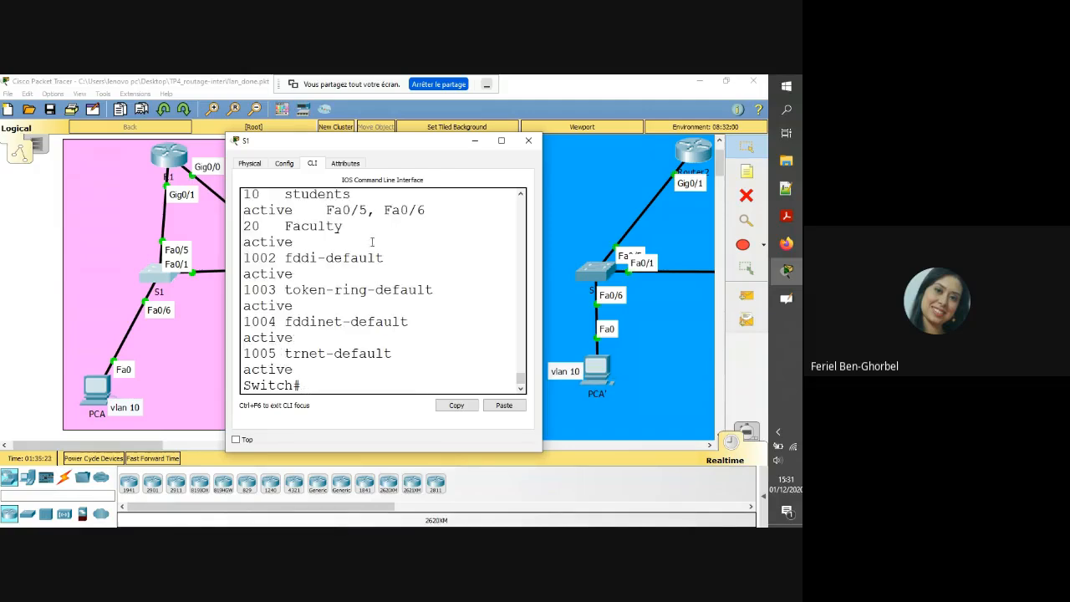
Enlarge S1's console to examine the VLAN 10 and VLAN 20 rows and their ports, then return to the topology.
{"action": "double_click", "coordinate": [356, 149]}
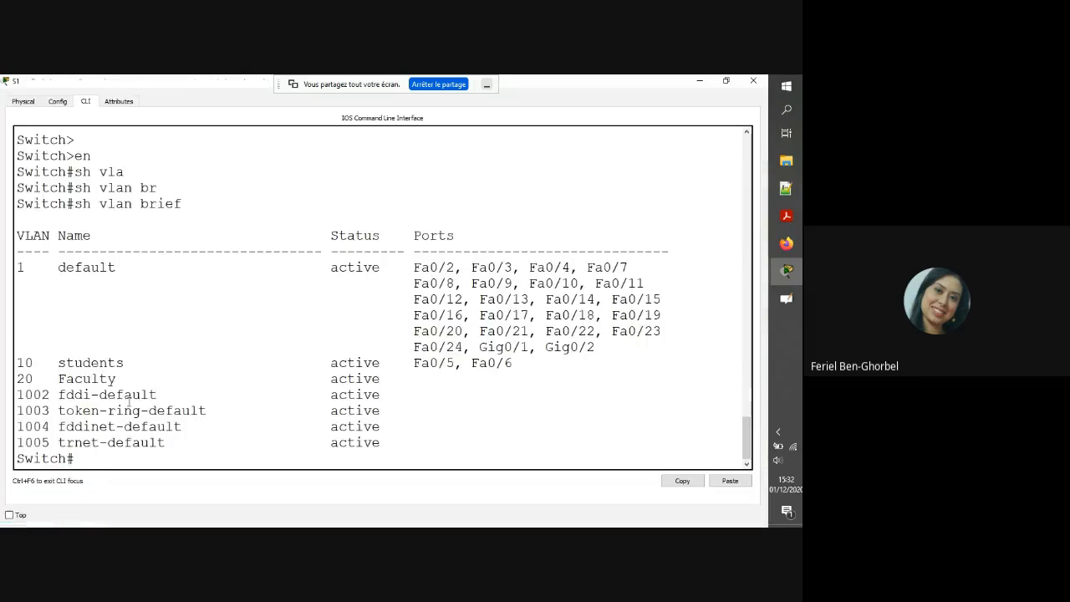
{"action": "triple_click", "coordinate": [29, 364]}
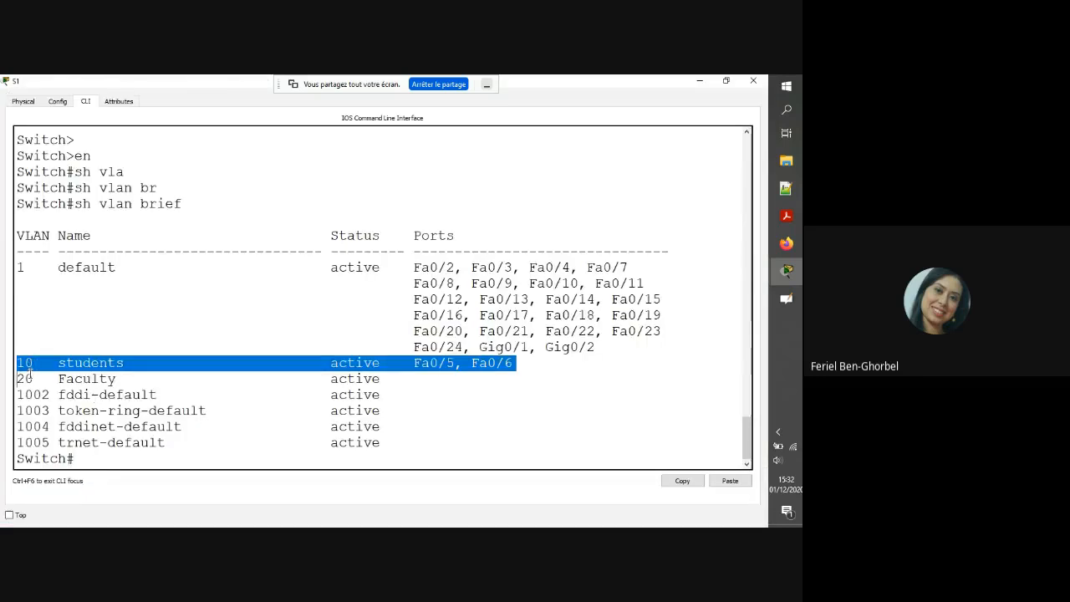
{"action": "triple_click", "coordinate": [29, 379]}
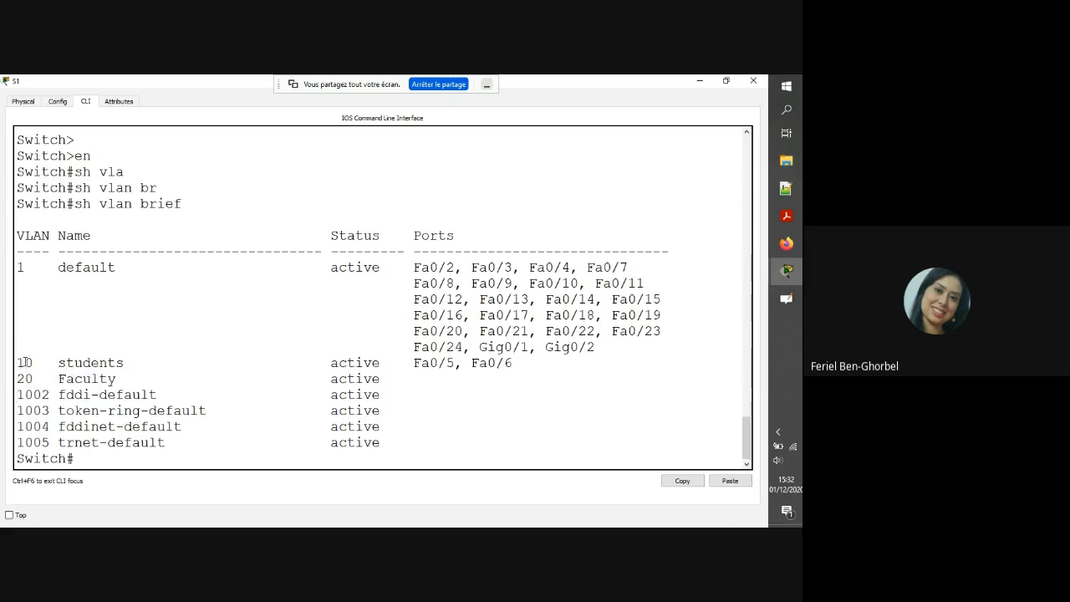
{"action": "triple_click", "coordinate": [25, 362]}
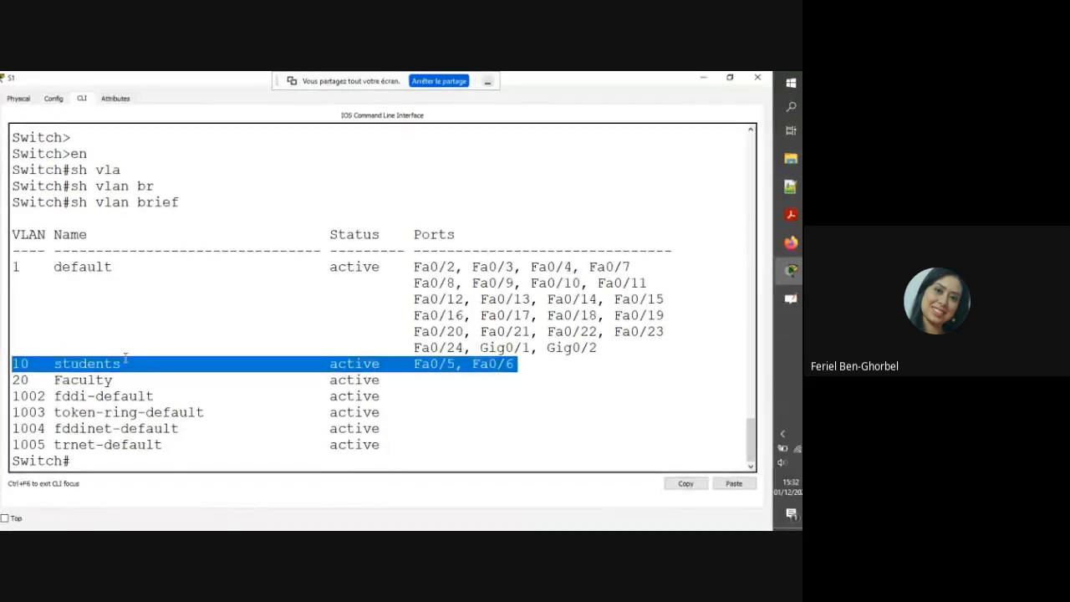
{"action": "left_click", "coordinate": [699, 77]}
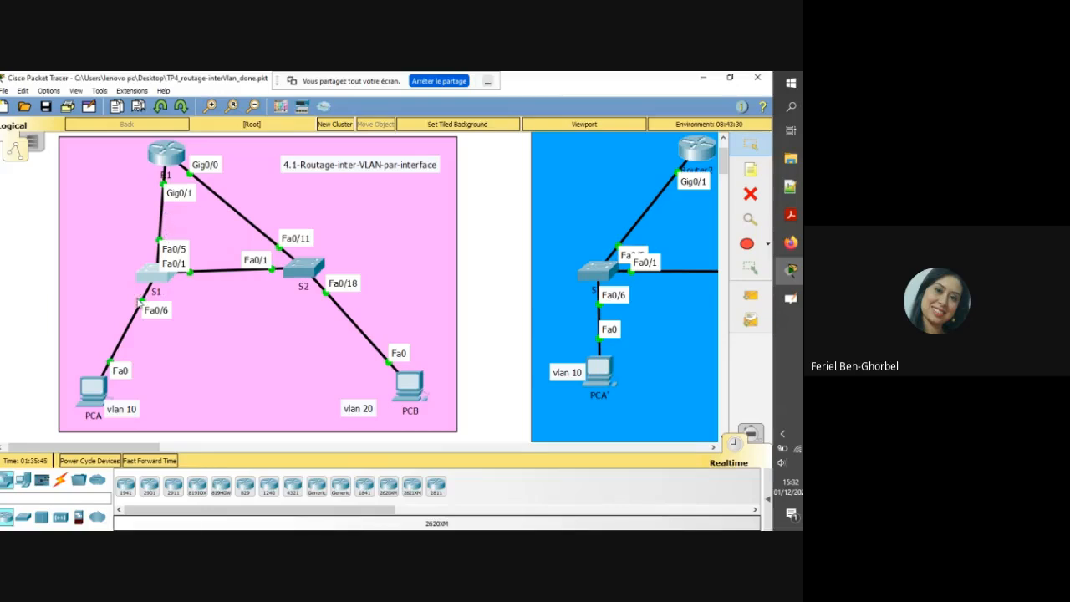
In switch S2's command line, enter privileged mode and run "sh vlan brief" with the console enlarged.
{"action": "left_click", "coordinate": [318, 271]}
{"action": "left_click", "coordinate": [316, 164]}
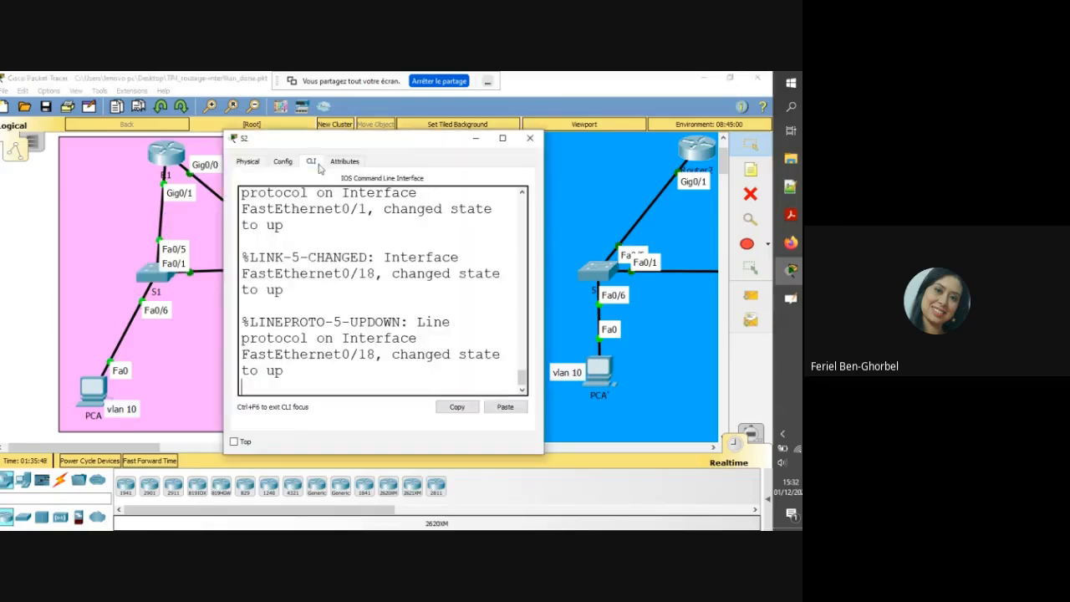
{"action": "key", "text": "Return"}
{"action": "key", "text": "Return"}
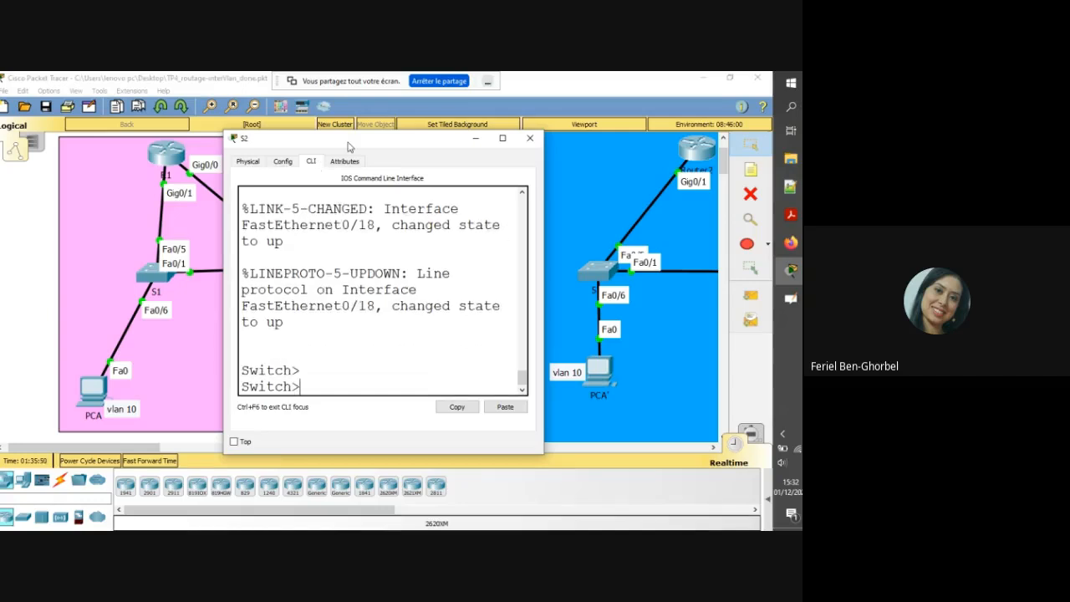
{"action": "double_click", "coordinate": [349, 140]}
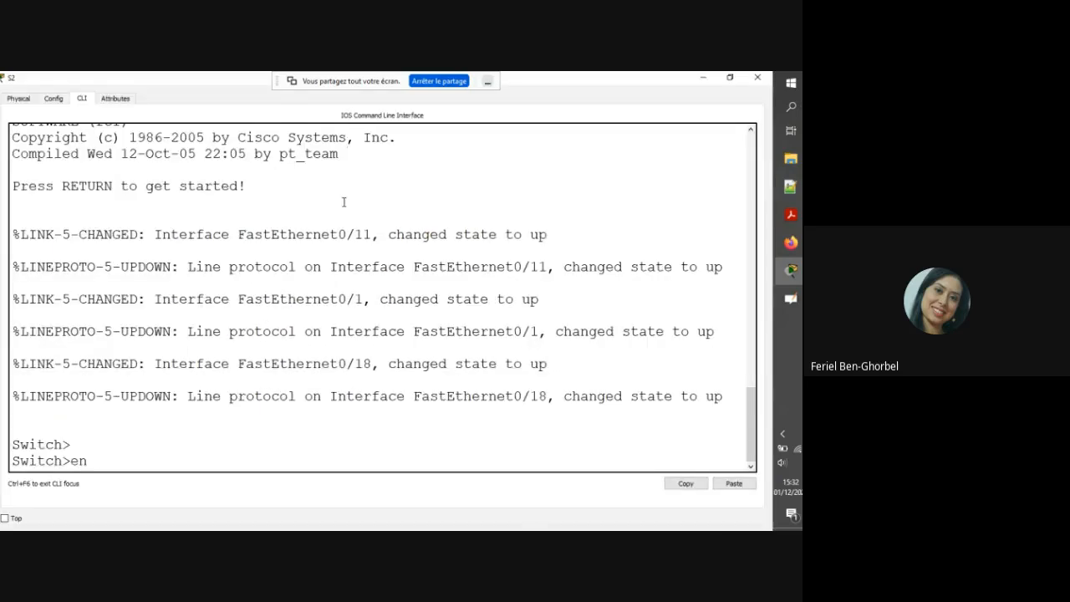
{"action": "type", "text": "en"}
{"action": "key", "text": "Return"}
{"action": "type", "text": "sh vla"}
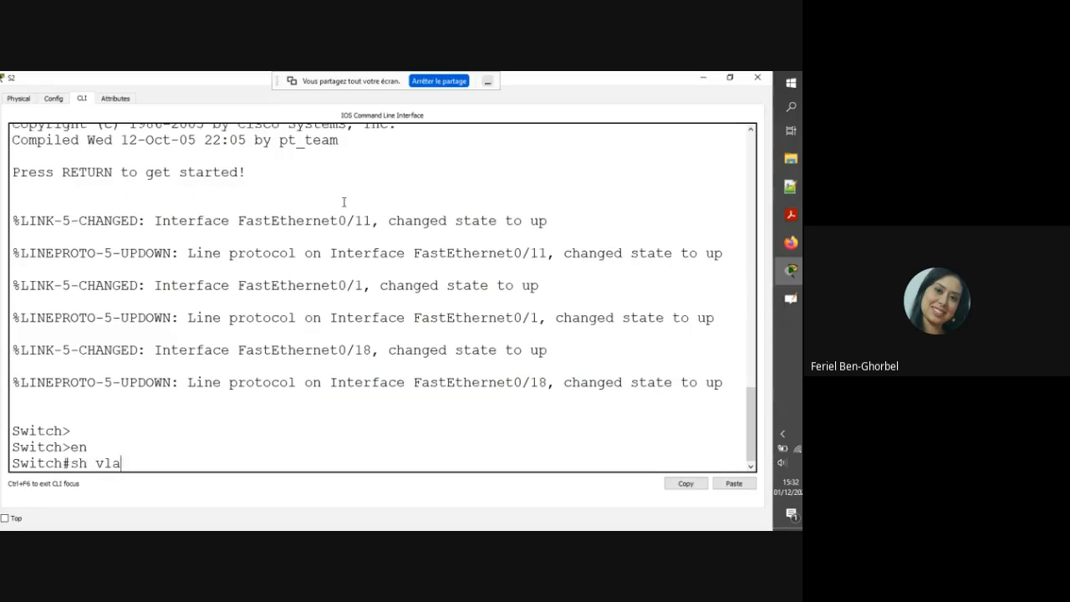
{"action": "key", "text": "Tab"}
{"action": "type", "text": "br"}
{"action": "key", "text": "Tab"}
{"action": "key", "text": "Return"}
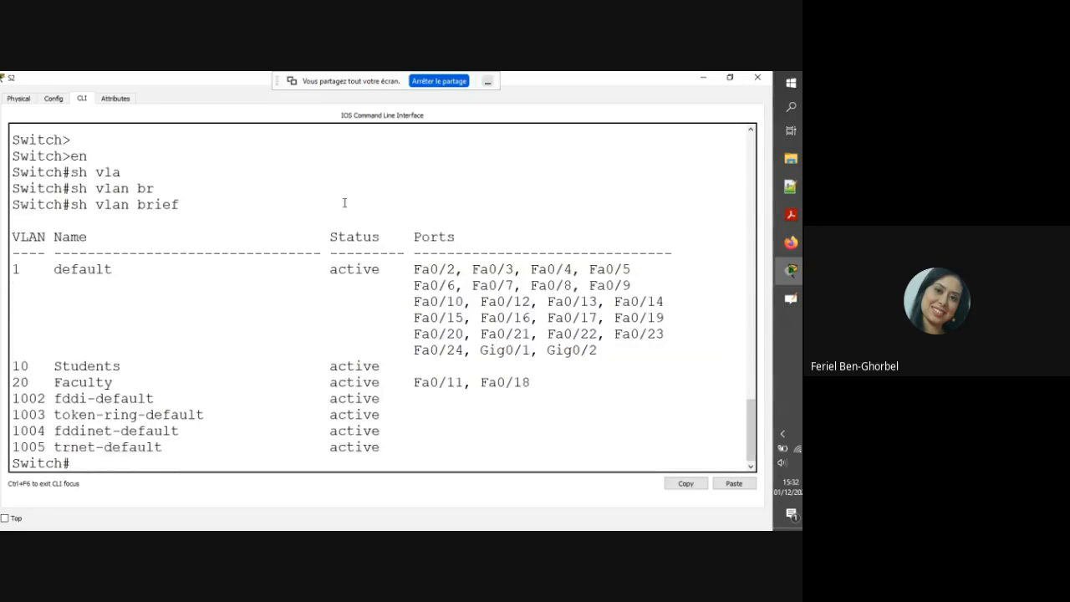
Examine the Students and Faculty VLAN rows and port assignments on S2, then return to the topology.
{"action": "double_click", "coordinate": [81, 365]}
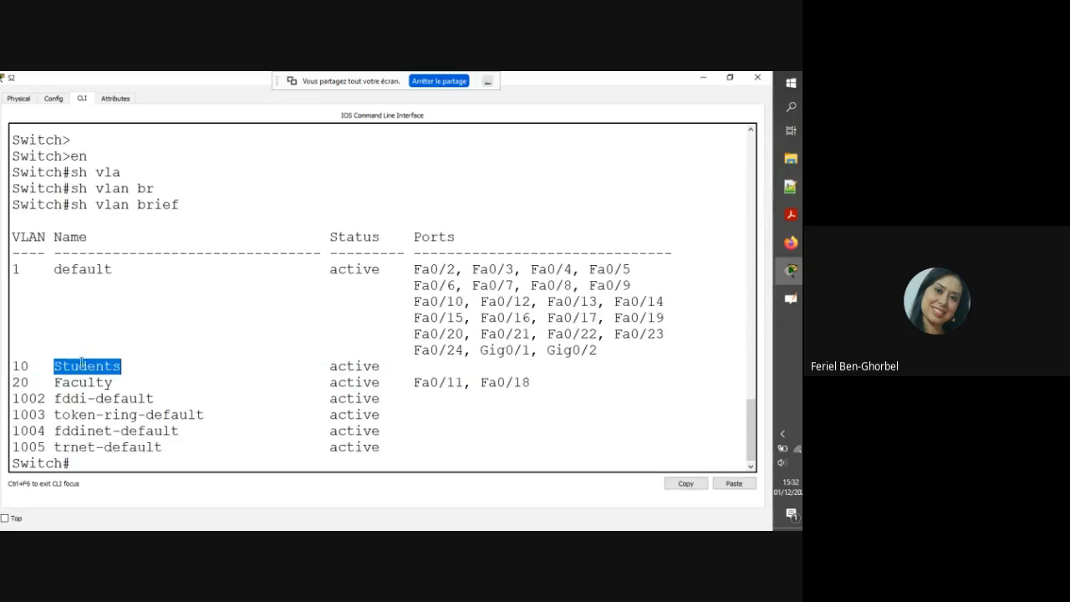
{"action": "triple_click", "coordinate": [83, 382]}
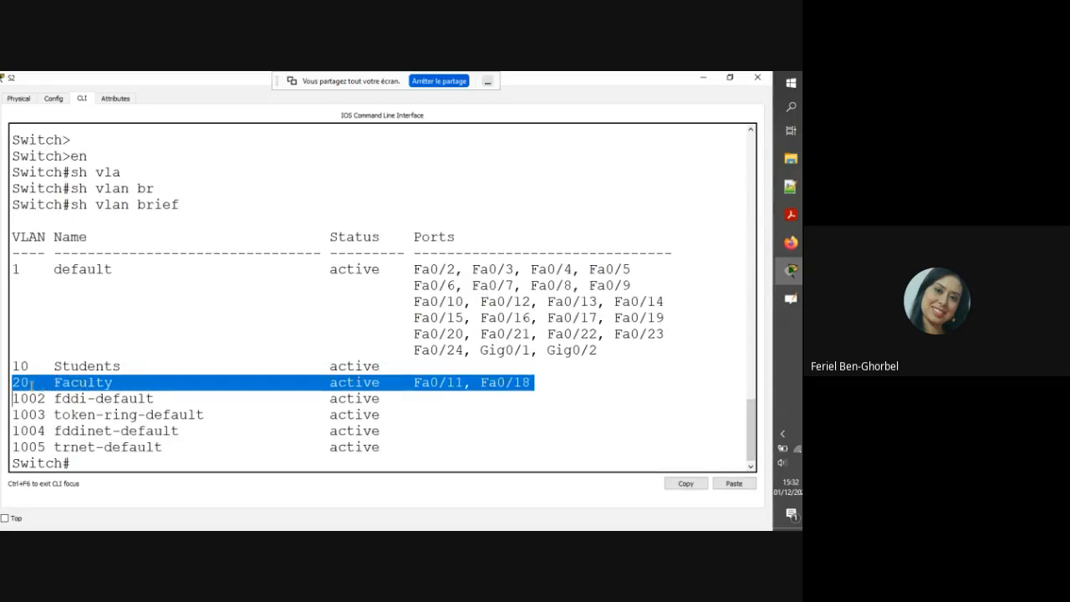
{"action": "left_click", "coordinate": [423, 381]}
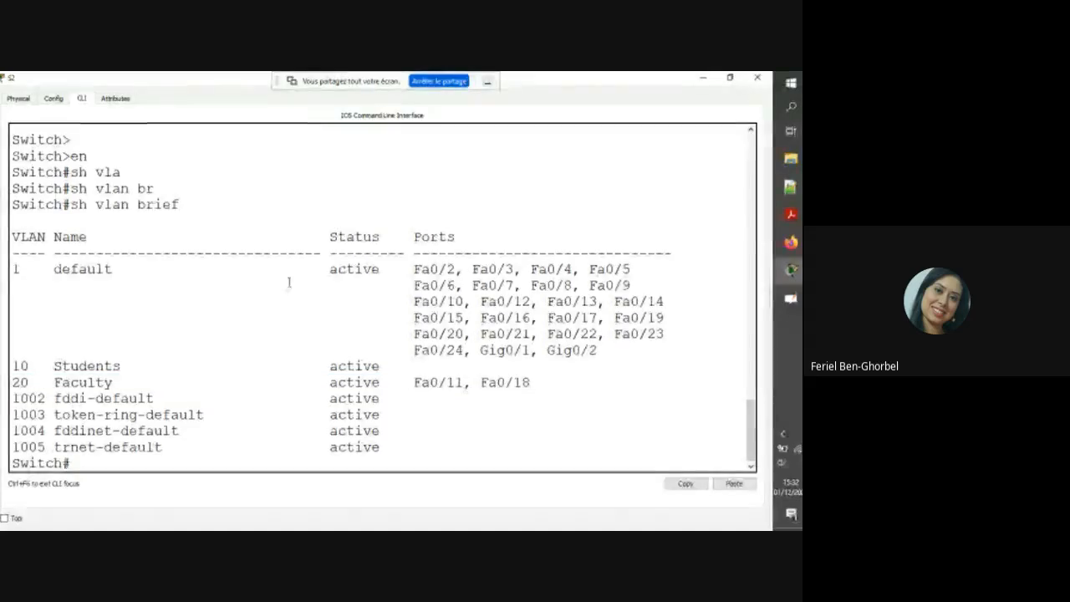
{"action": "left_click", "coordinate": [703, 77]}
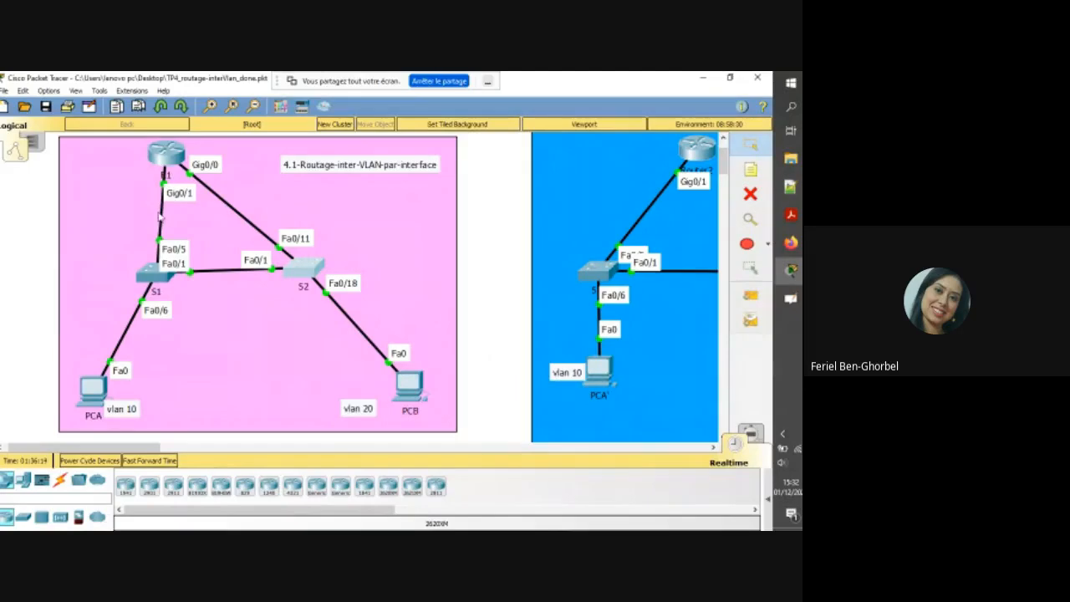
Add the note "V10" beside the R1–S1 link and "V20" beside the R1–S2 link.
{"action": "left_click", "coordinate": [750, 169]}
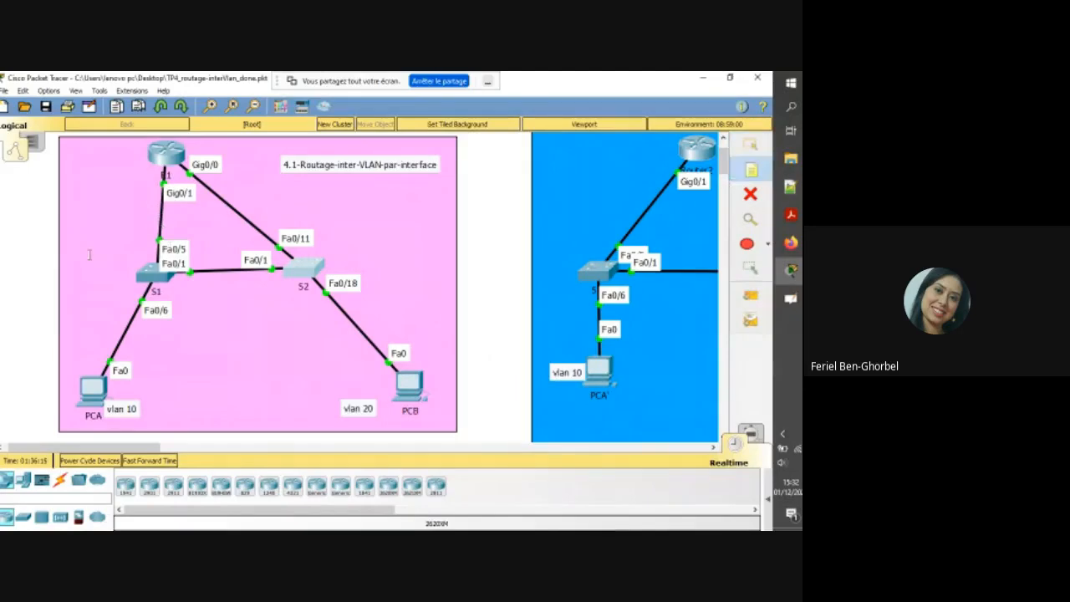
{"action": "left_click", "coordinate": [148, 223]}
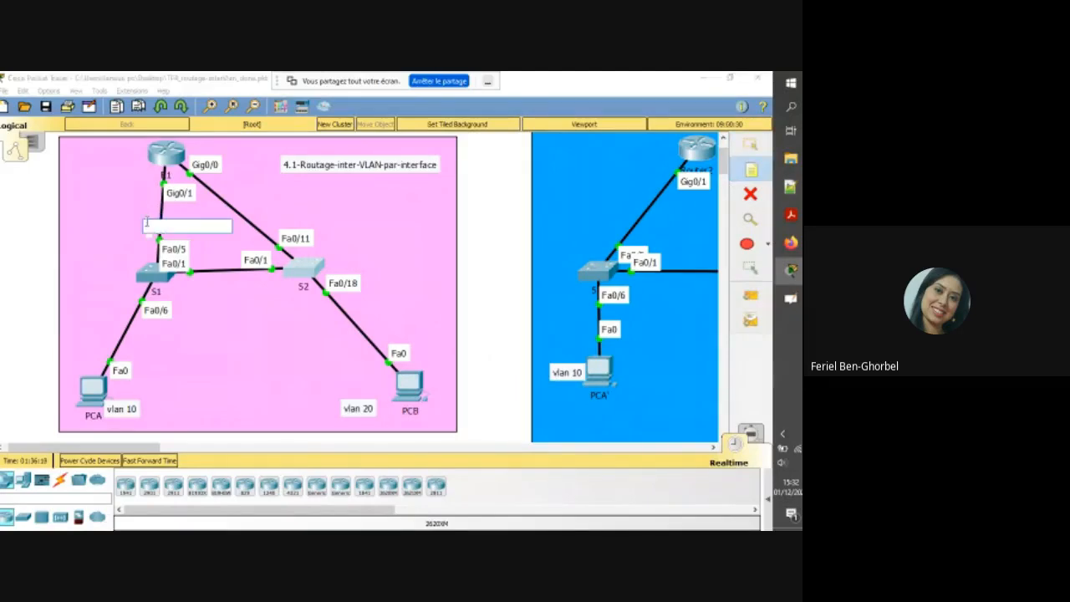
{"action": "type", "text": "Fa"}
{"action": "left_click", "coordinate": [241, 215]}
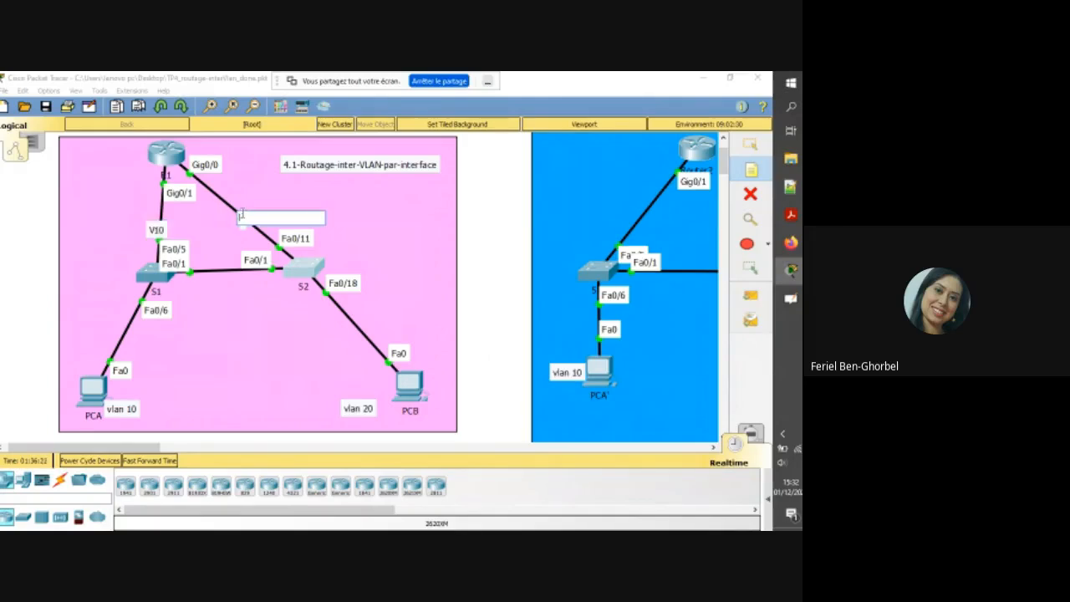
{"action": "type", "text": "V20"}
{"action": "left_click", "coordinate": [177, 163]}
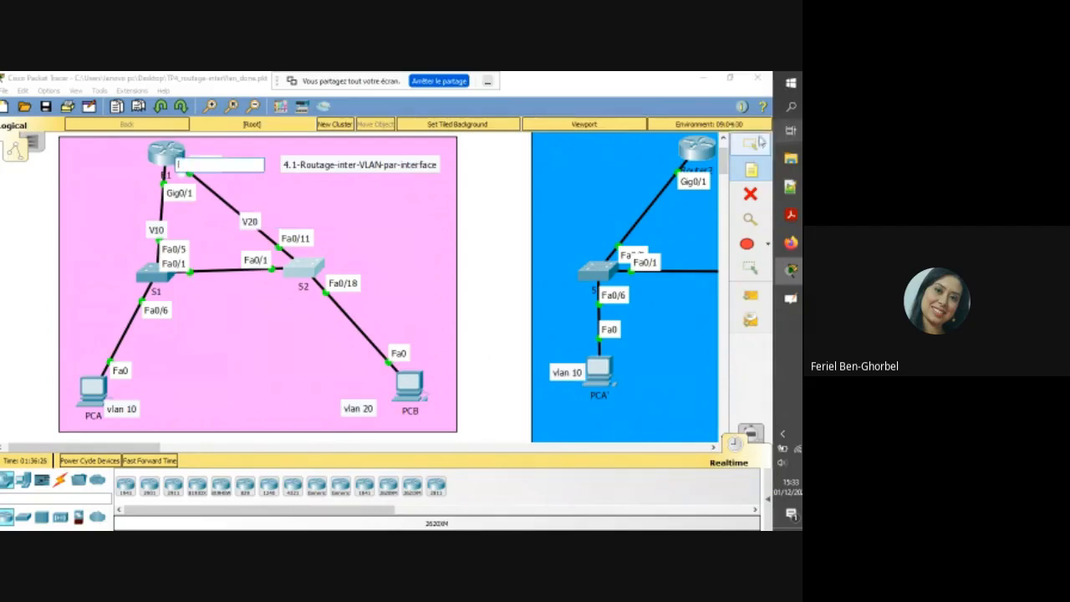
{"action": "left_click", "coordinate": [751, 144]}
In router R1's command line, enter privileged mode, run "sh run" and page through to the interface section.
{"action": "left_click", "coordinate": [166, 153]}
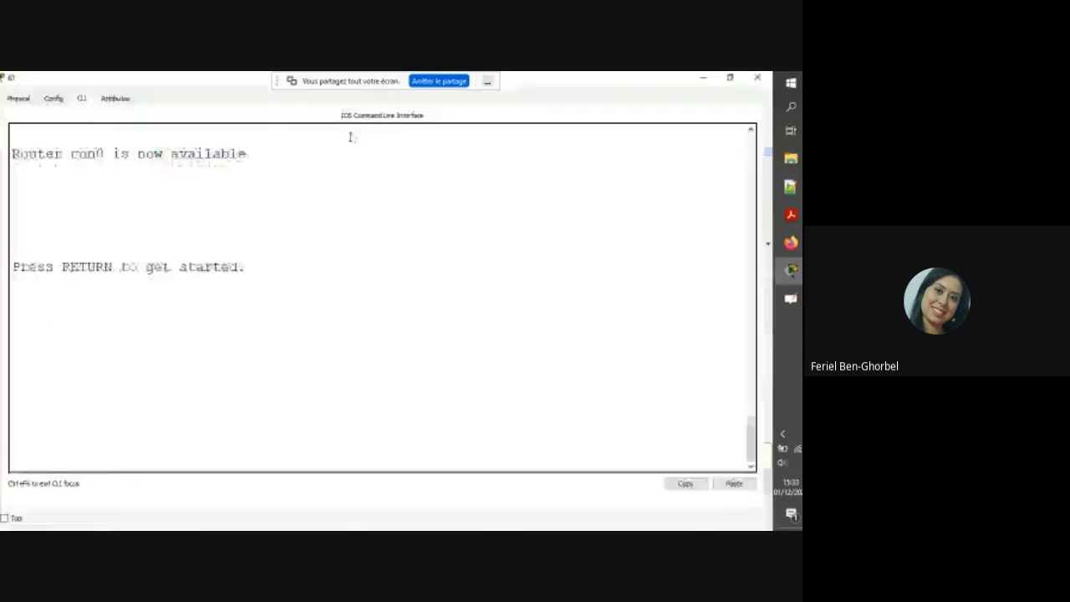
{"action": "double_click", "coordinate": [350, 138]}
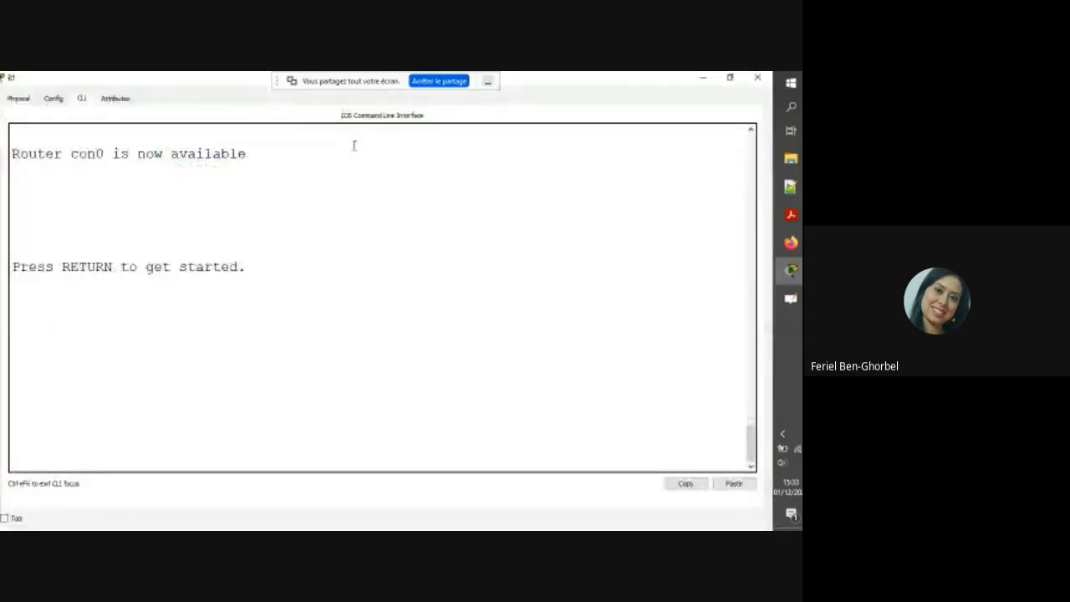
{"action": "key", "text": "Return"}
{"action": "key", "text": "Return"}
{"action": "type", "text": "en"}
{"action": "key", "text": "Return"}
{"action": "type", "text": "s"}
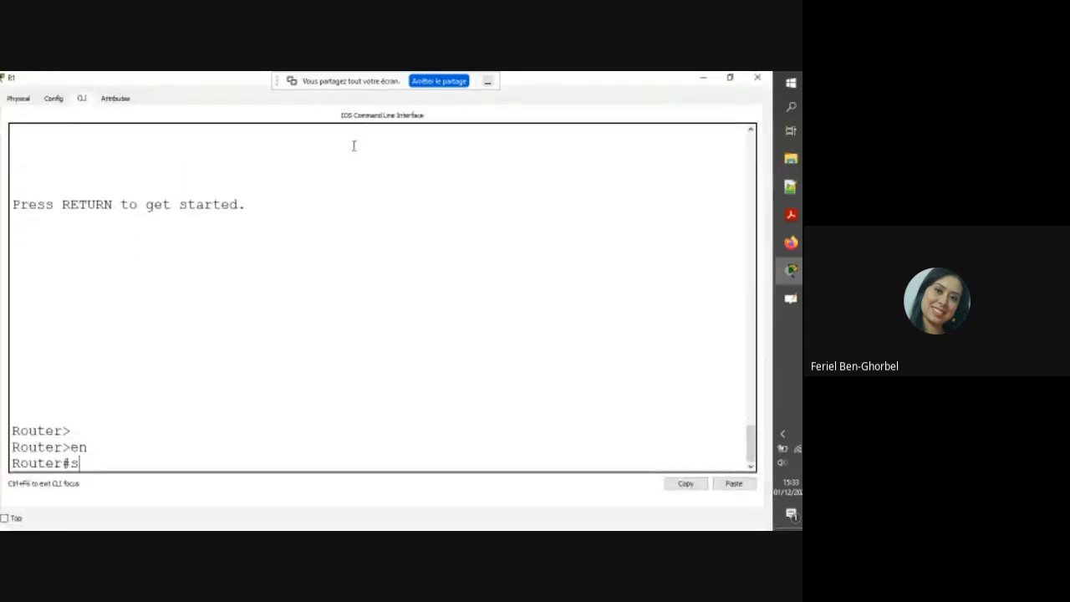
{"action": "type", "text": "h run"}
{"action": "key", "text": "Return"}
{"action": "key", "text": "space"}
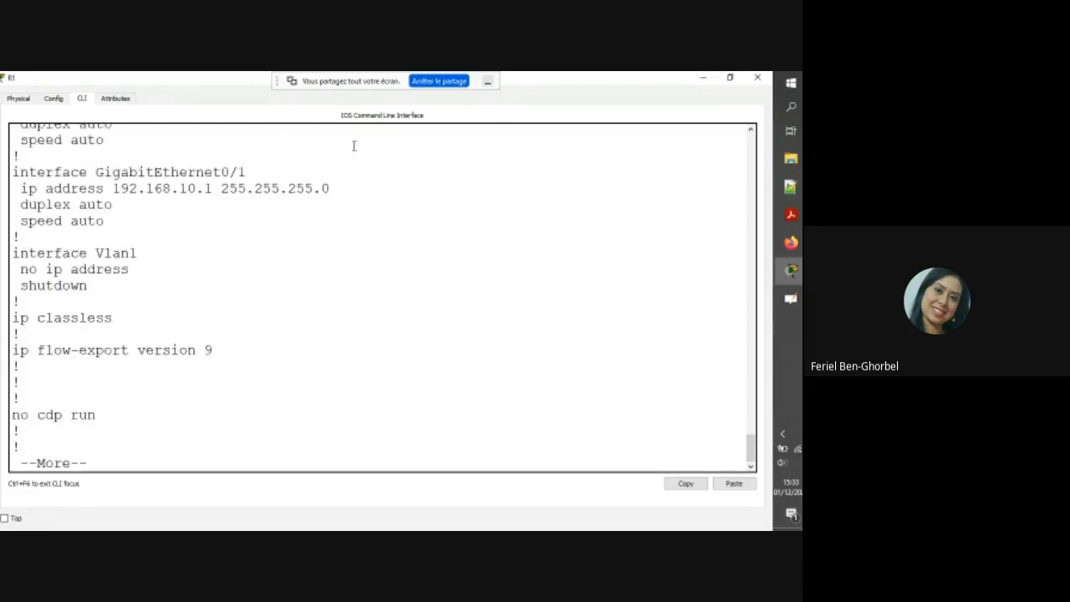
Examine the IP addresses of R1's GigabitEthernet0/0 and GigabitEthernet0/1 interfaces against the router's links in the topology.
{"action": "triple_click", "coordinate": [102, 186]}
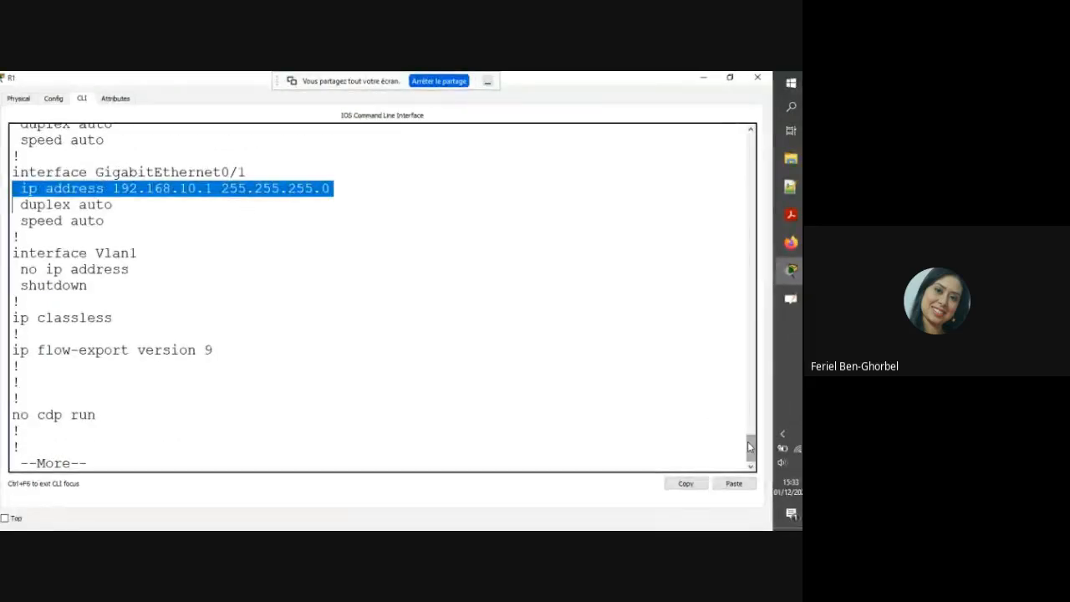
{"action": "left_click_drag", "start_coordinate": [749, 447], "coordinate": [690, 422]}
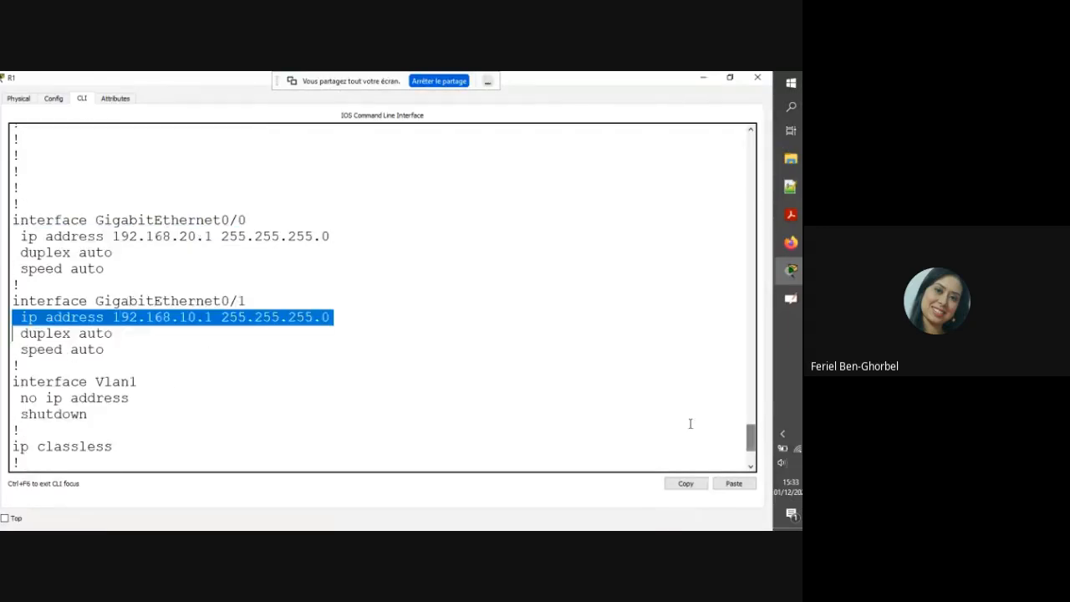
{"action": "left_click_drag", "start_coordinate": [246, 236], "coordinate": [221, 235]}
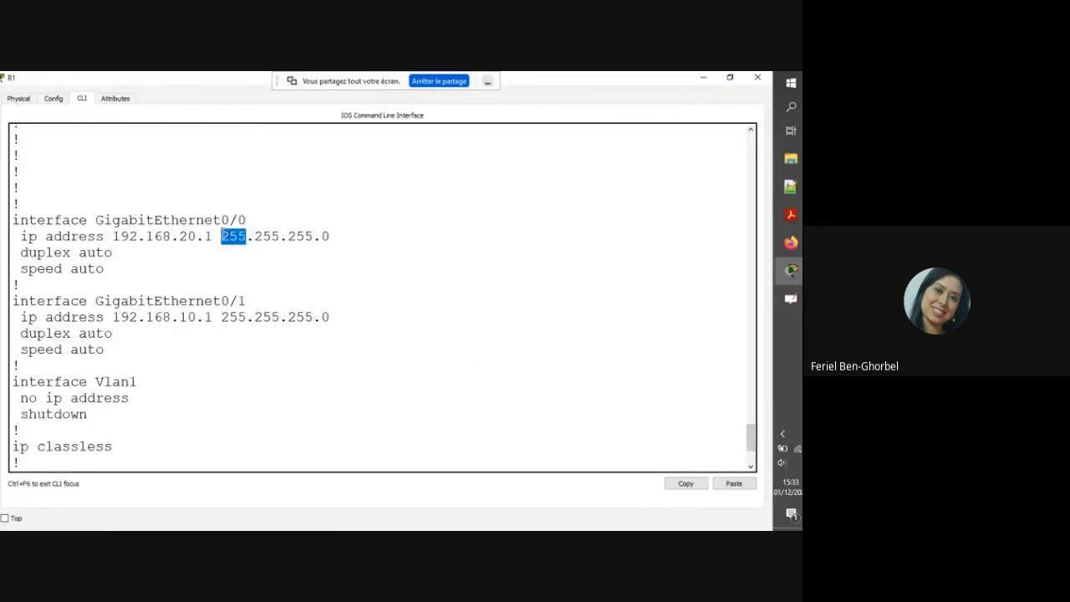
{"action": "left_click", "coordinate": [703, 79]}
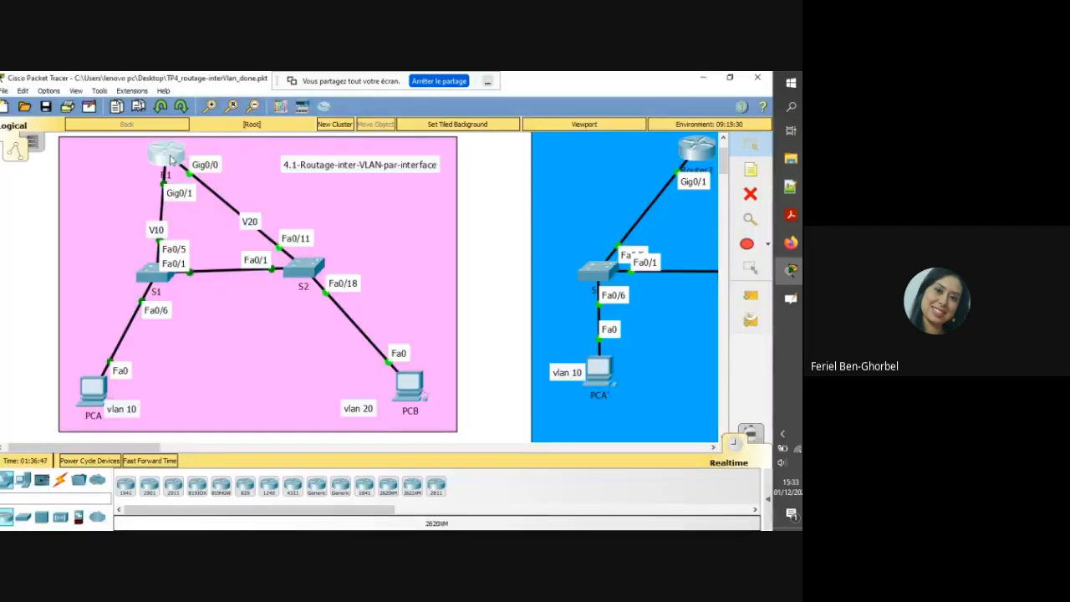
{"action": "left_click", "coordinate": [168, 156]}
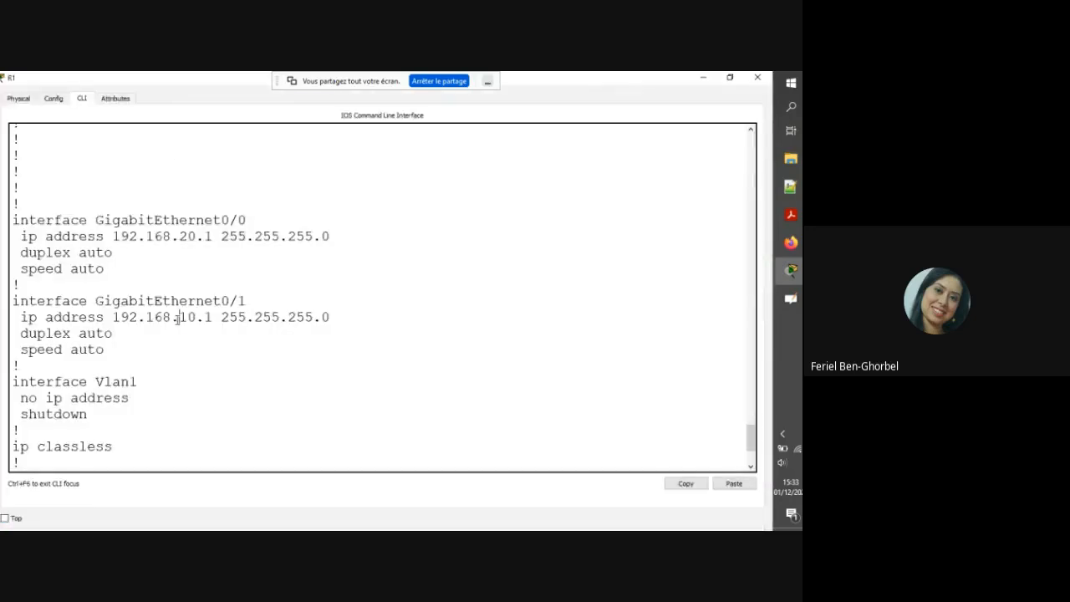
Page through the rest of R1's running configuration, then run "show ip route" in privileged mode.
{"action": "left_click_drag", "start_coordinate": [177, 318], "coordinate": [198, 318]}
{"action": "scroll", "coordinate": [217, 306], "scroll_direction": "down", "scroll_amount": 3}
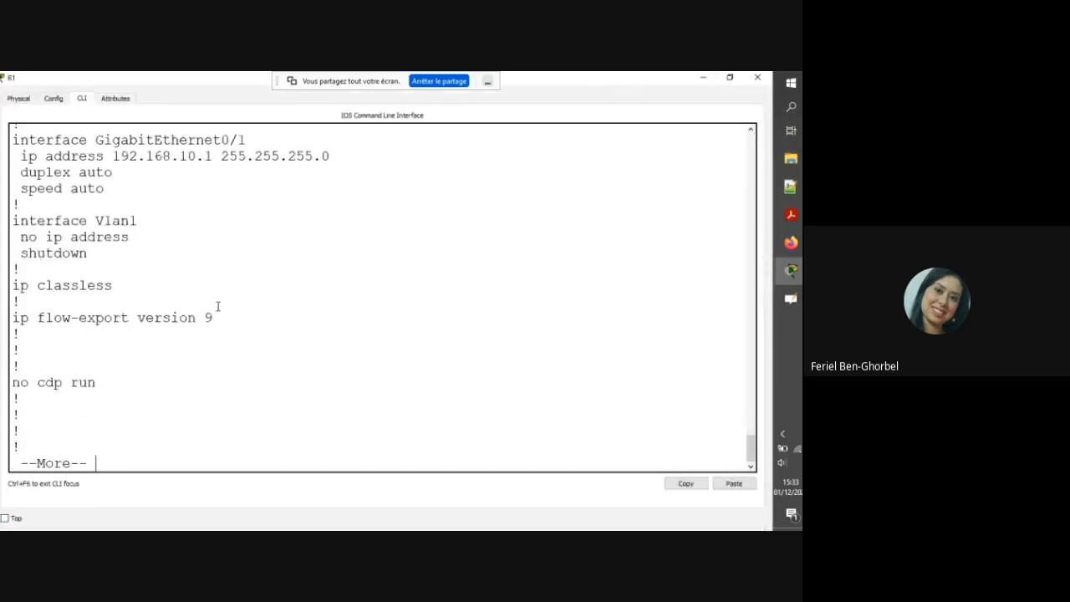
{"action": "key", "text": "space"}
{"action": "type", "text": "sh"}
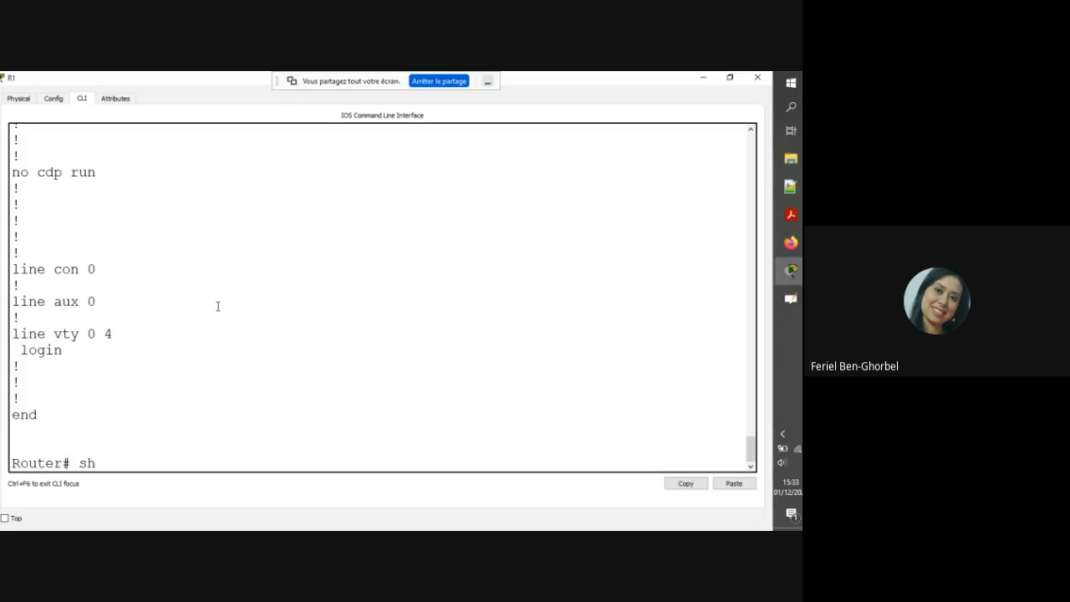
{"action": "type", "text": "o"}
{"action": "type", "text": "x"}
{"action": "key", "text": "BackSpace"}
{"action": "type", "text": "ow"}
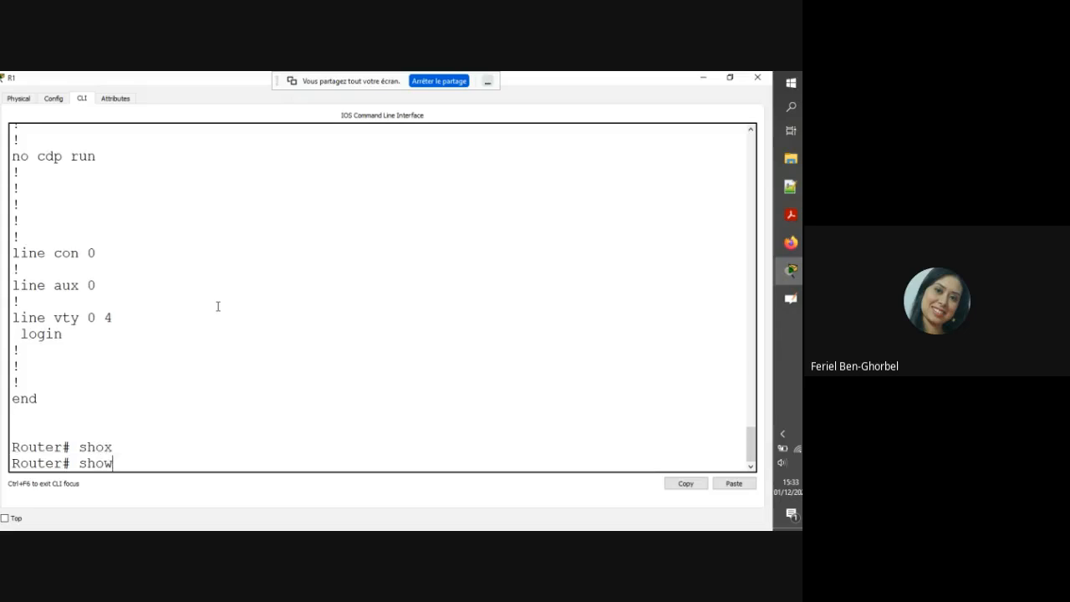
{"action": "type", "text": " ip rou"}
{"action": "key", "text": "Tab"}
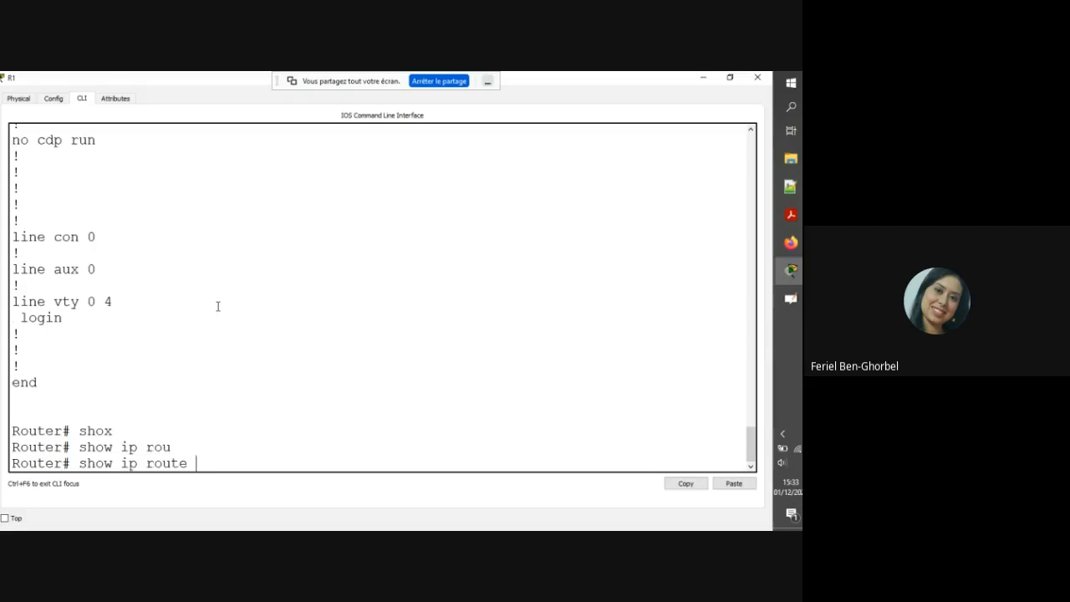
{"action": "key", "text": "Return"}
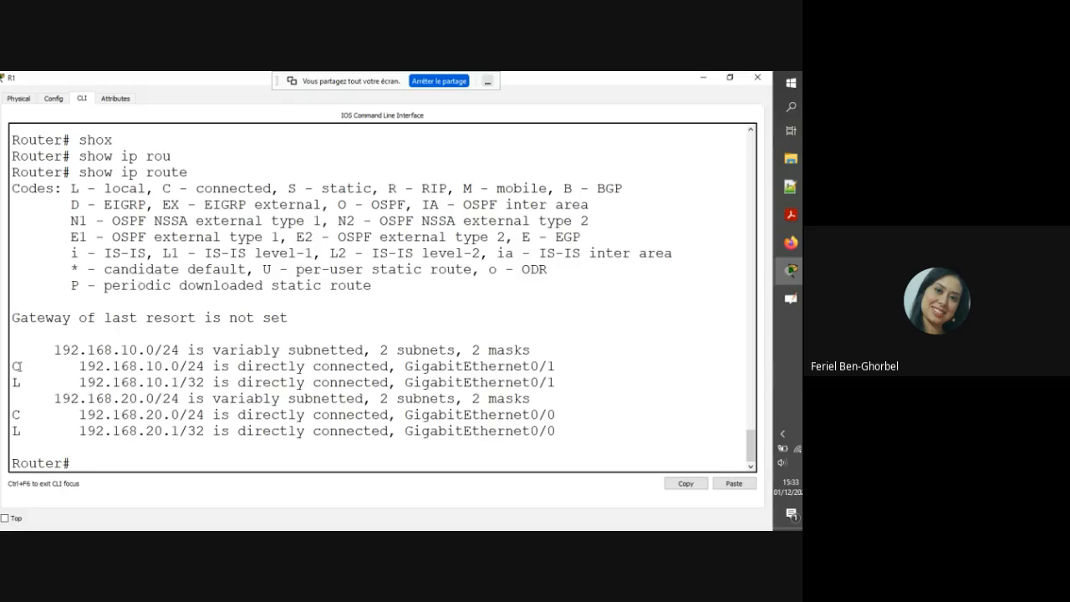
Examine the connected (C) and local (L) route entries in R1's routing table, especially the 192.168.10.0/24 network.
{"action": "double_click", "coordinate": [16, 415]}
{"action": "double_click", "coordinate": [16, 382]}
{"action": "left_click_drag", "start_coordinate": [147, 382], "coordinate": [190, 384]}
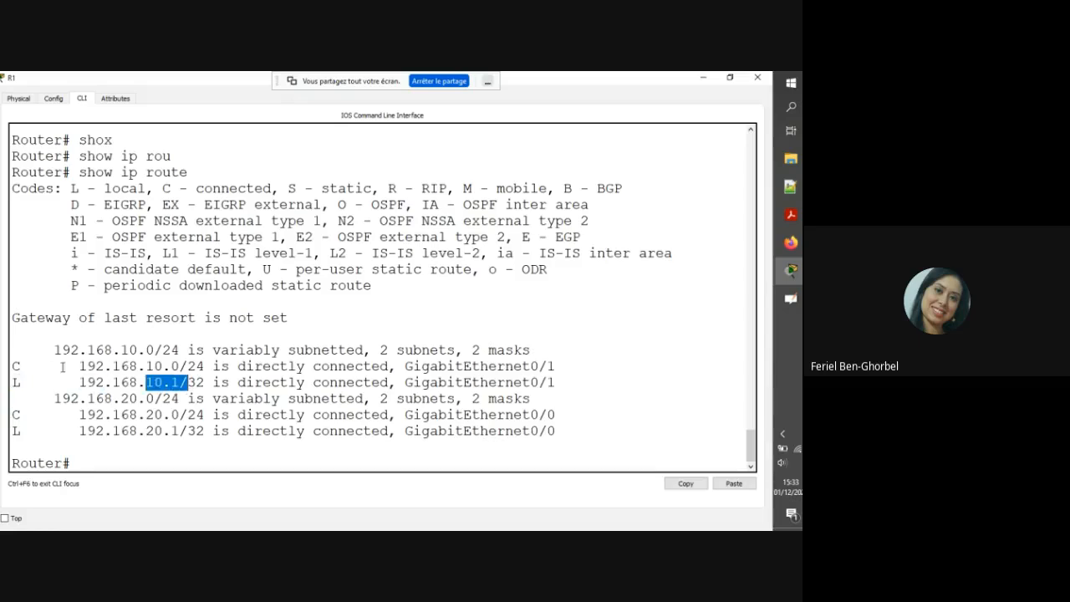
{"action": "left_click_drag", "start_coordinate": [62, 366], "coordinate": [212, 366]}
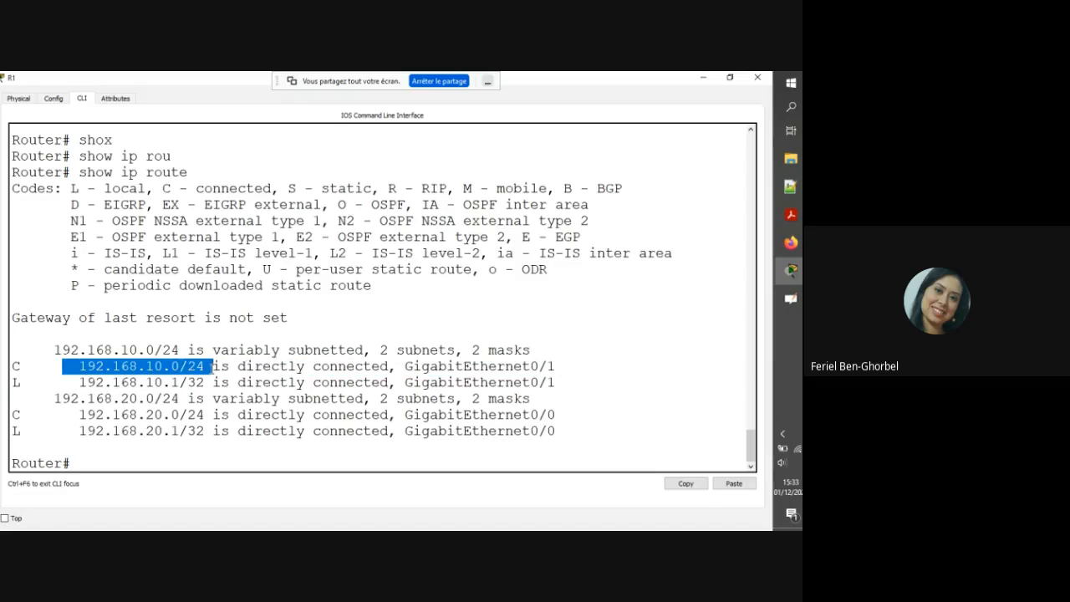
Run "show ip route C" on R1, check each connected network against its exit interface, and close R1's window.
{"action": "key", "text": "Up"}
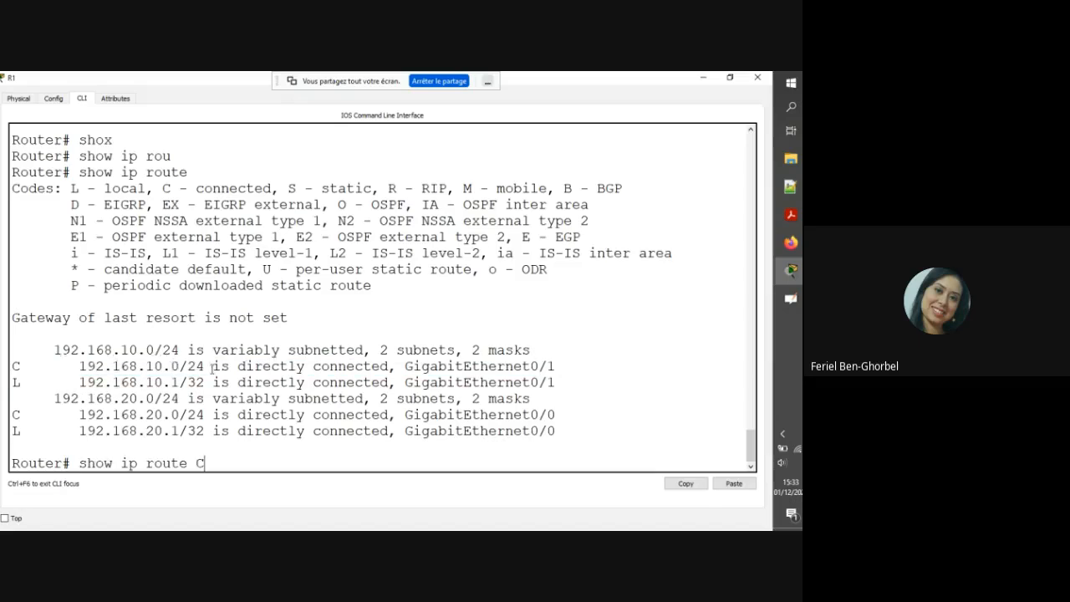
{"action": "type", "text": "C"}
{"action": "key", "text": "Return"}
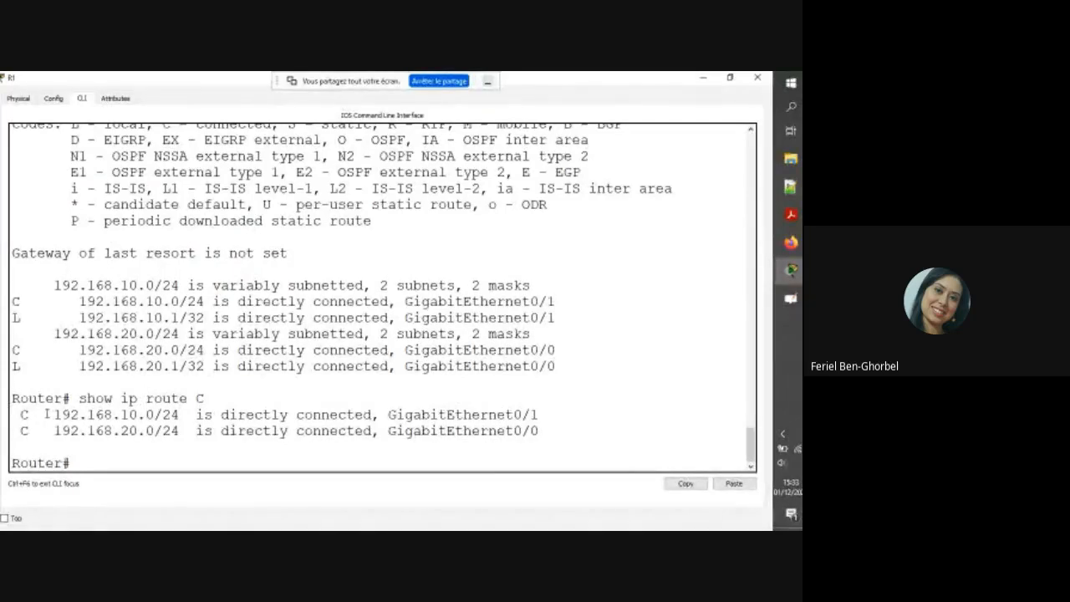
{"action": "left_click_drag", "start_coordinate": [46, 415], "coordinate": [155, 414]}
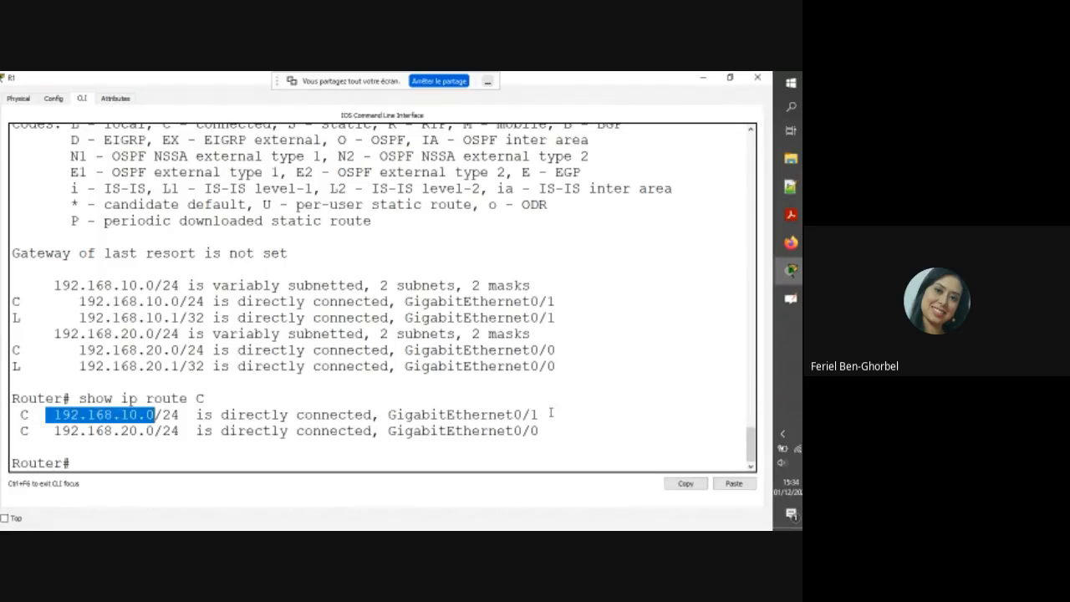
{"action": "left_click_drag", "start_coordinate": [551, 412], "coordinate": [497, 413]}
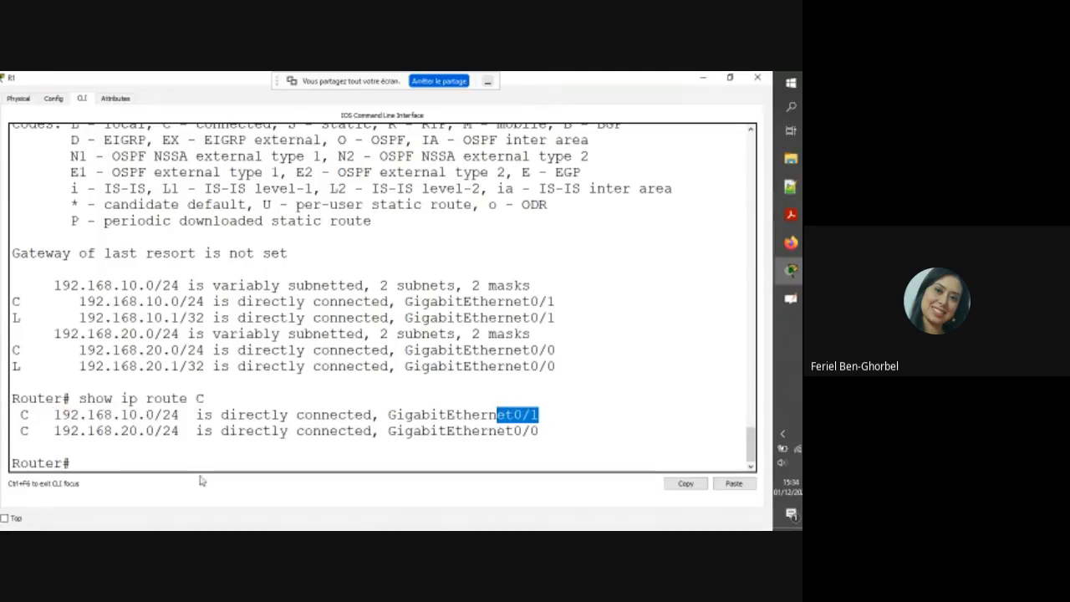
{"action": "left_click_drag", "start_coordinate": [197, 431], "coordinate": [86, 431]}
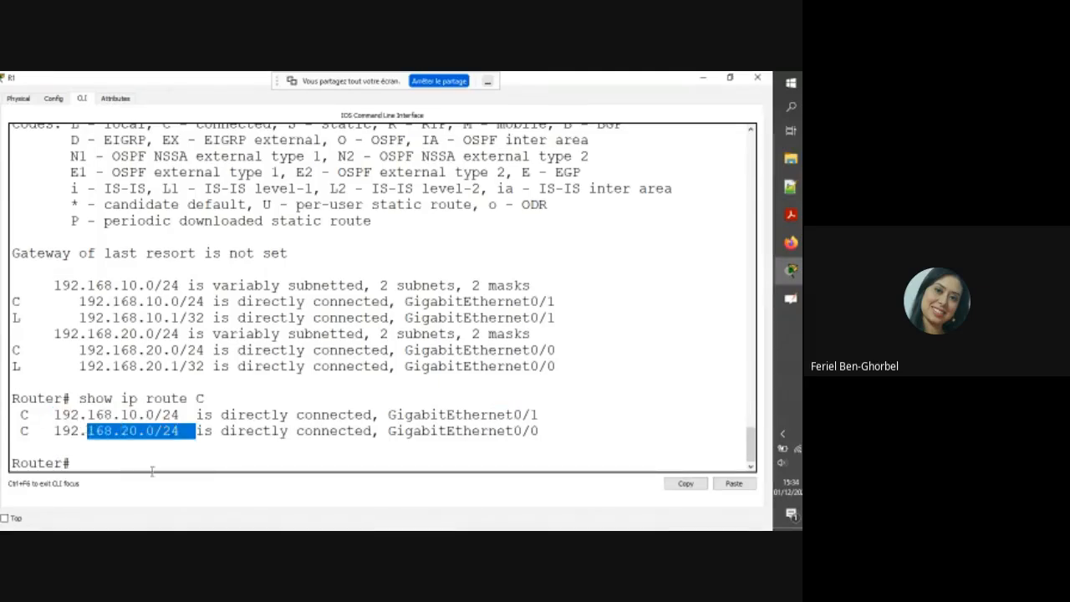
{"action": "left_click_drag", "start_coordinate": [564, 432], "coordinate": [462, 432]}
{"action": "left_click", "coordinate": [462, 432]}
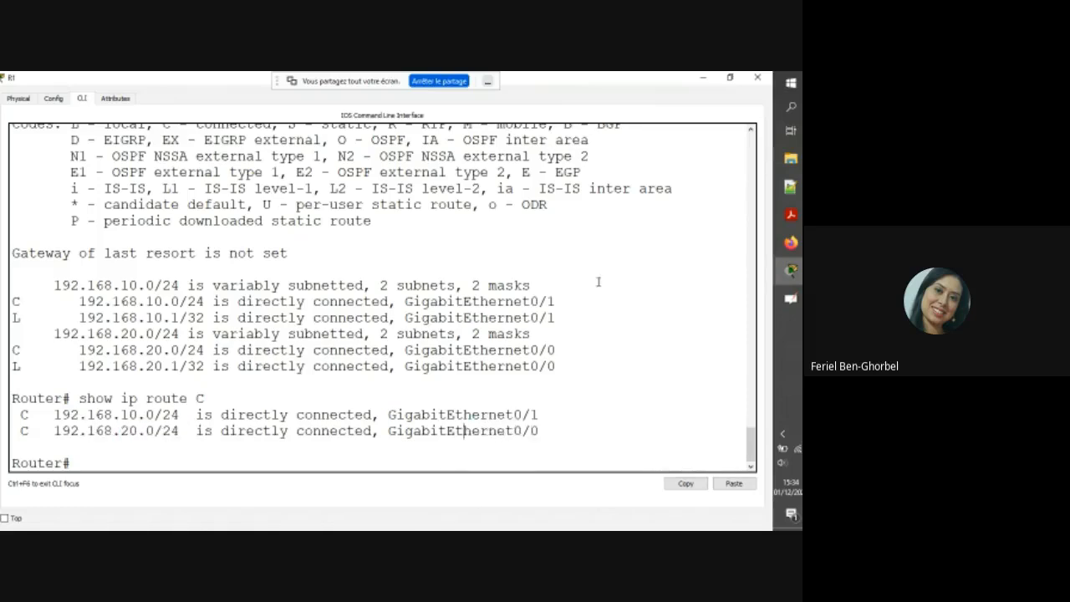
{"action": "left_click", "coordinate": [758, 82]}
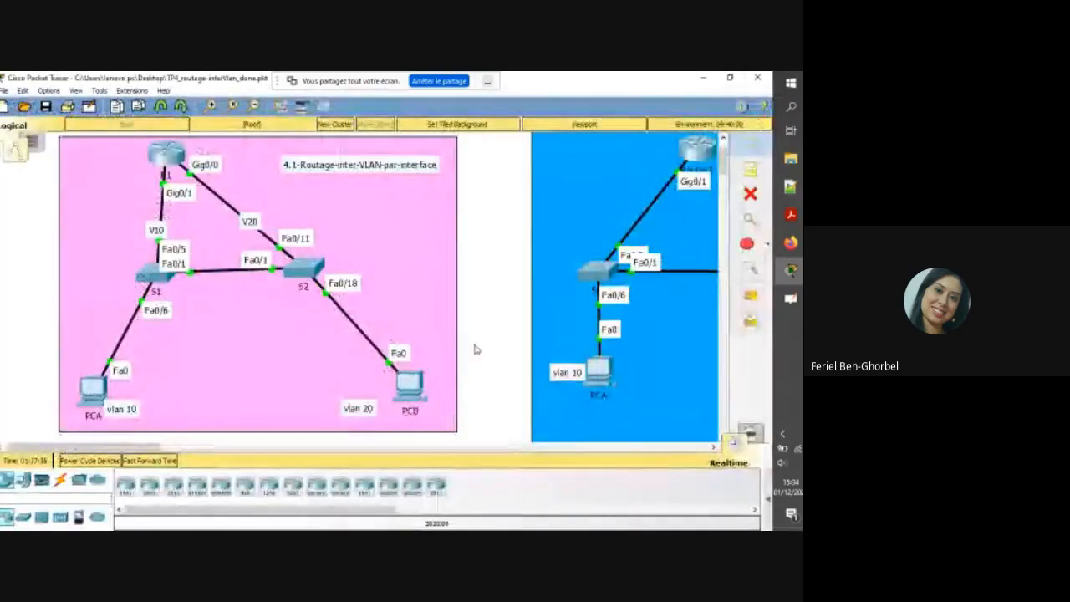
From PCA's command prompt, ping PCB at 192.168.20.3, keeping PCA visible in the topology beside the window.
{"action": "left_click", "coordinate": [770, 497]}
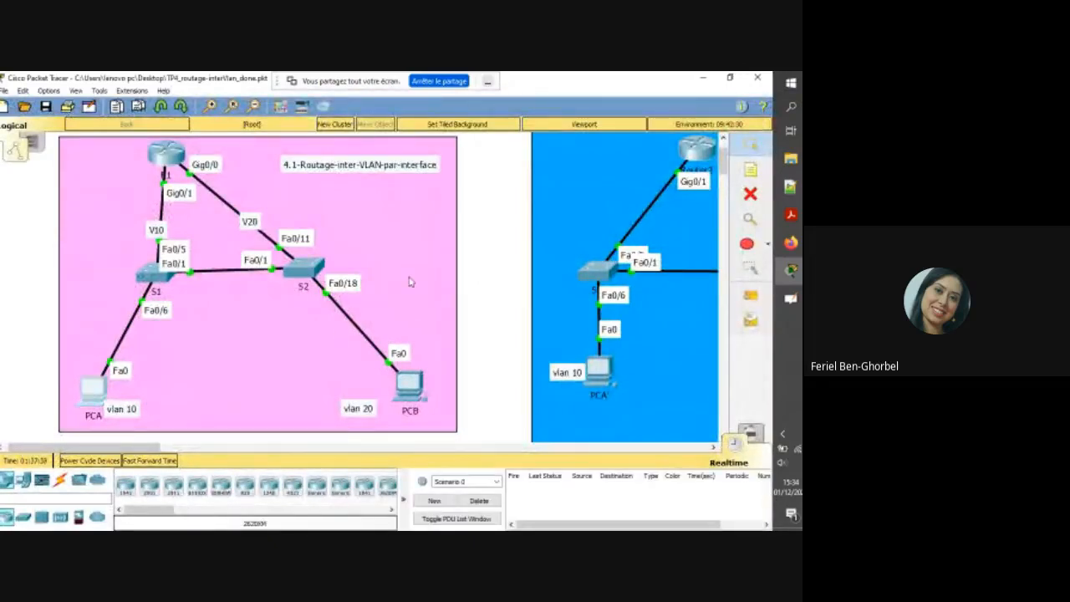
{"action": "left_click", "coordinate": [94, 387]}
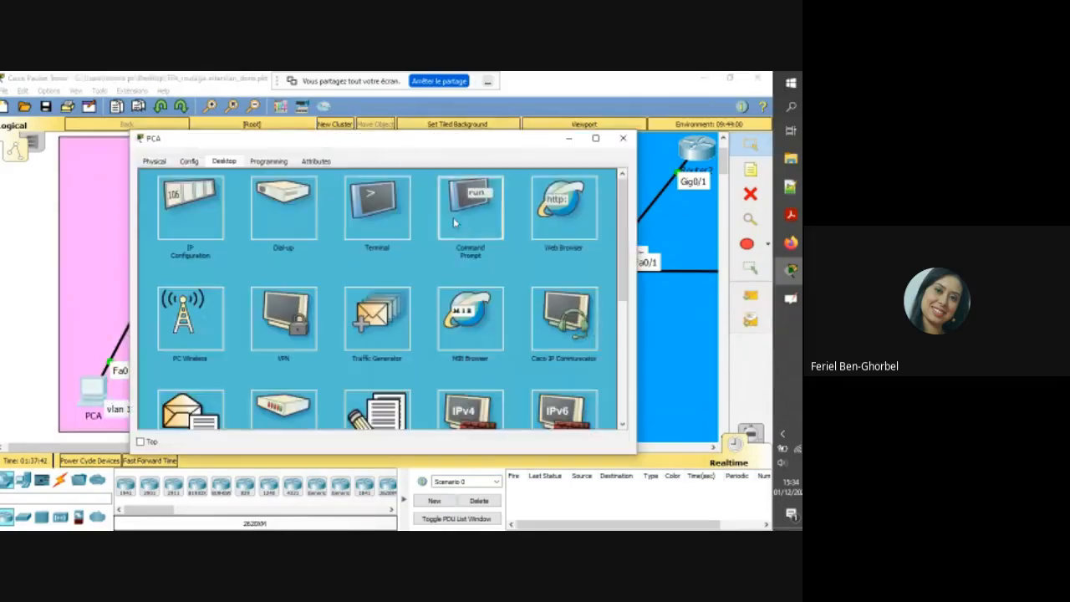
{"action": "left_click", "coordinate": [453, 217]}
{"action": "type", "text": "pi"}
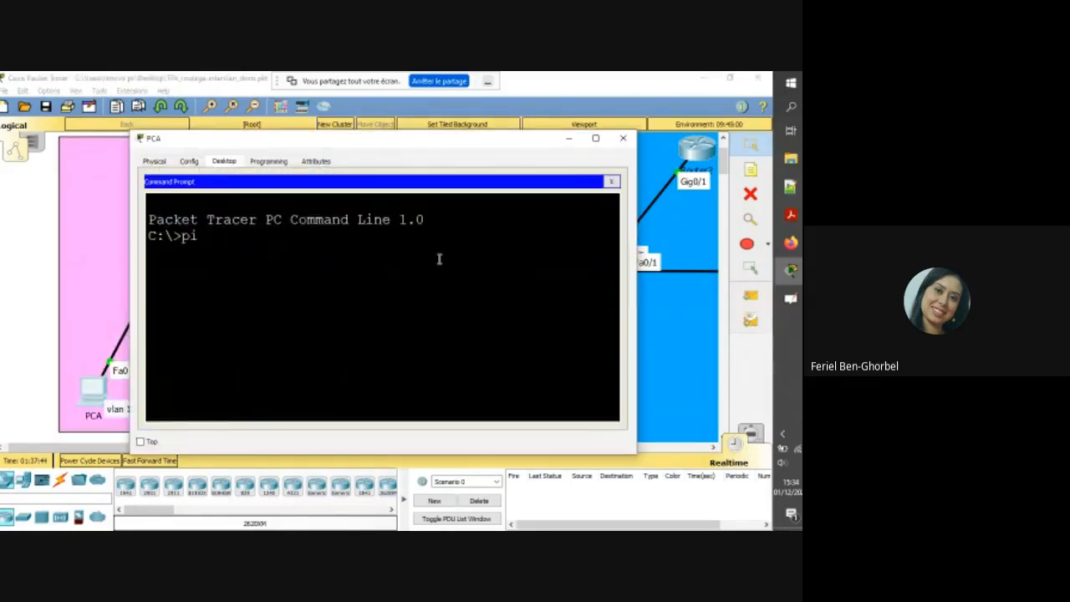
{"action": "type", "text": "ng 192."}
{"action": "key", "text": "BackSpace"}
{"action": "key", "text": "BackSpace"}
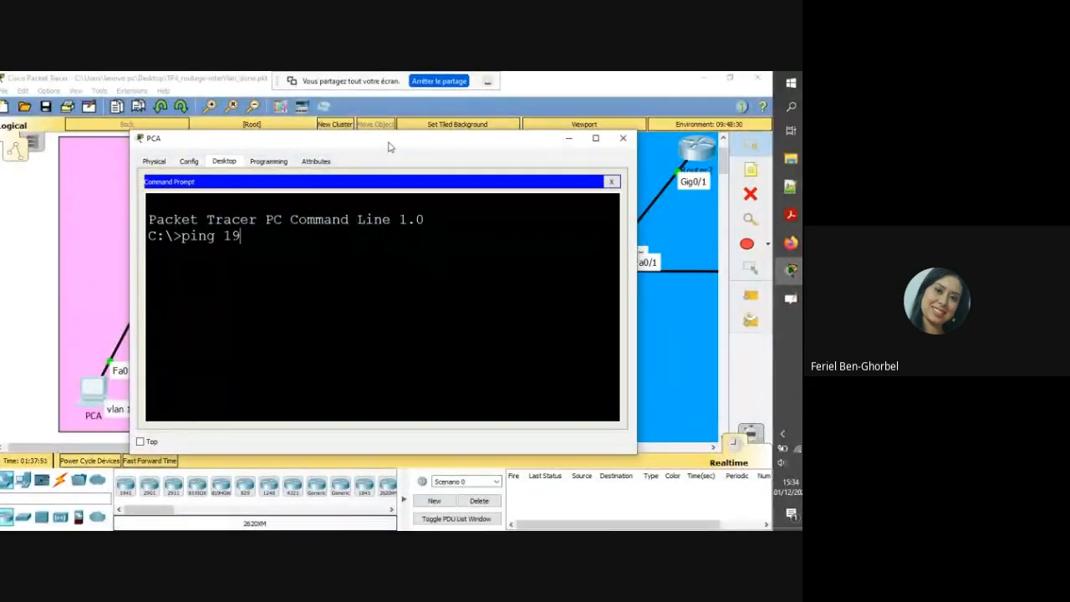
{"action": "left_click_drag", "start_coordinate": [388, 147], "coordinate": [428, 145]}
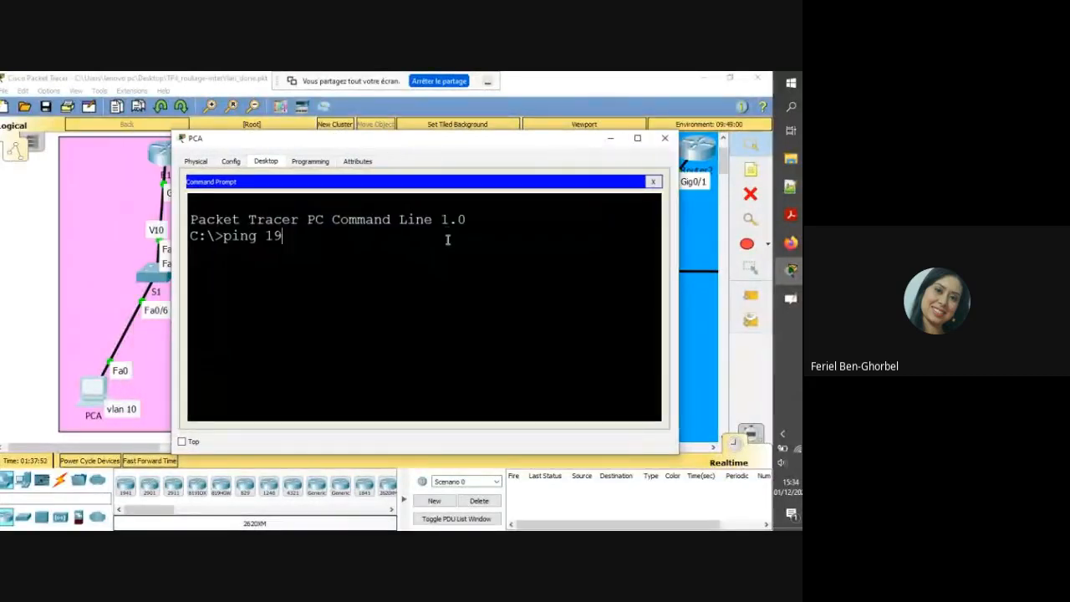
{"action": "type", "text": "2.168.20.3"}
{"action": "key", "text": "Return"}
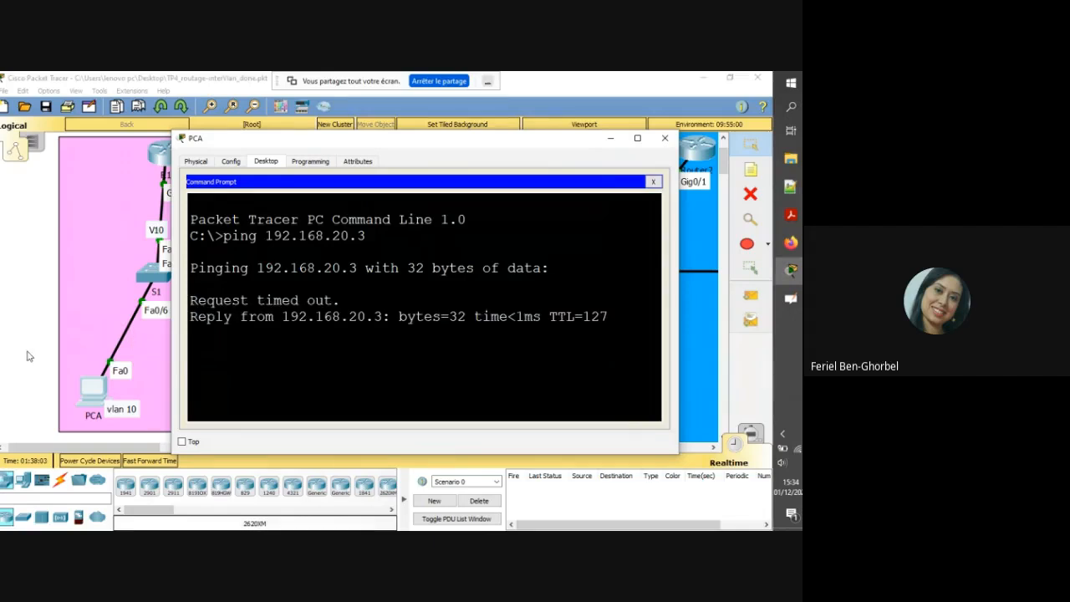
Repeat the ping to 192.168.20.3 from PCA and return to the topology.
{"action": "triple_click", "coordinate": [272, 237]}
{"action": "key", "text": "Up"}
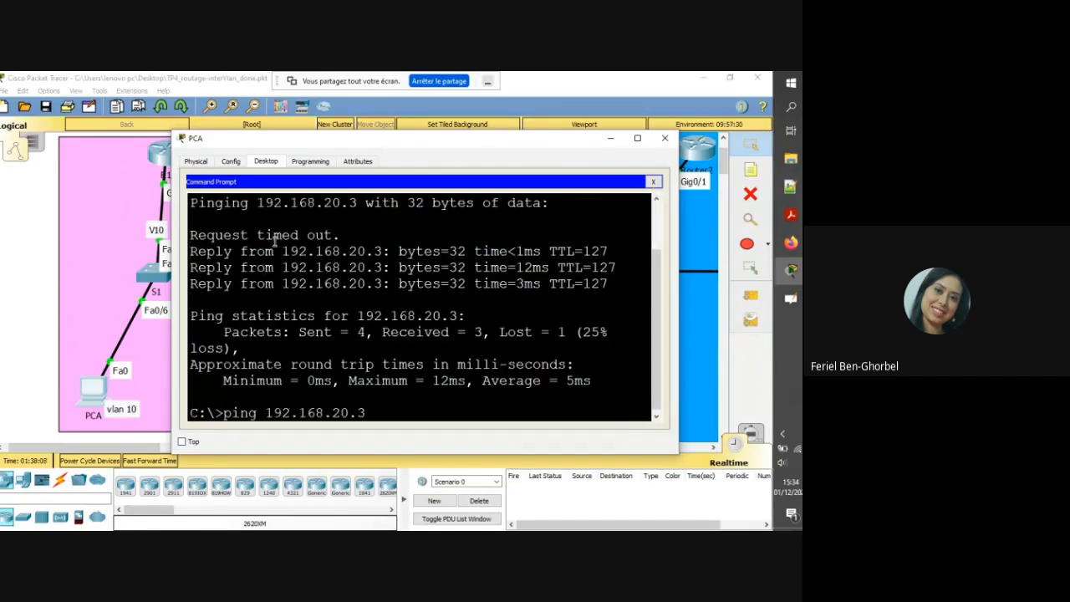
{"action": "key", "text": "Return"}
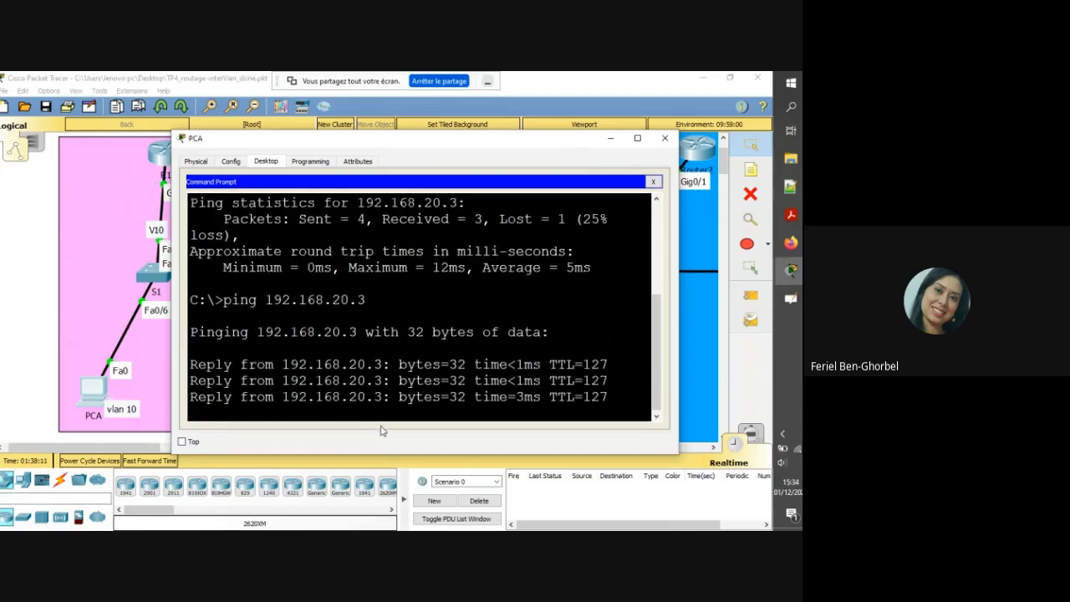
{"action": "left_click", "coordinate": [13, 387]}
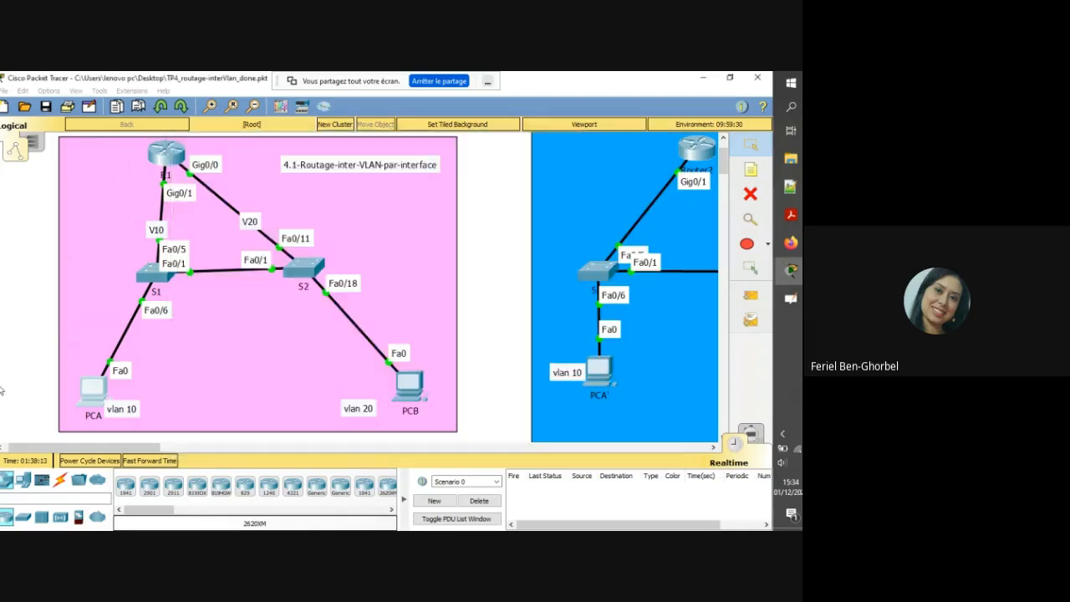
From PCB's command prompt, ping PCA at 192.168.10.3, then close PCB's window.
{"action": "left_click", "coordinate": [404, 393]}
{"action": "left_click", "coordinate": [444, 237]}
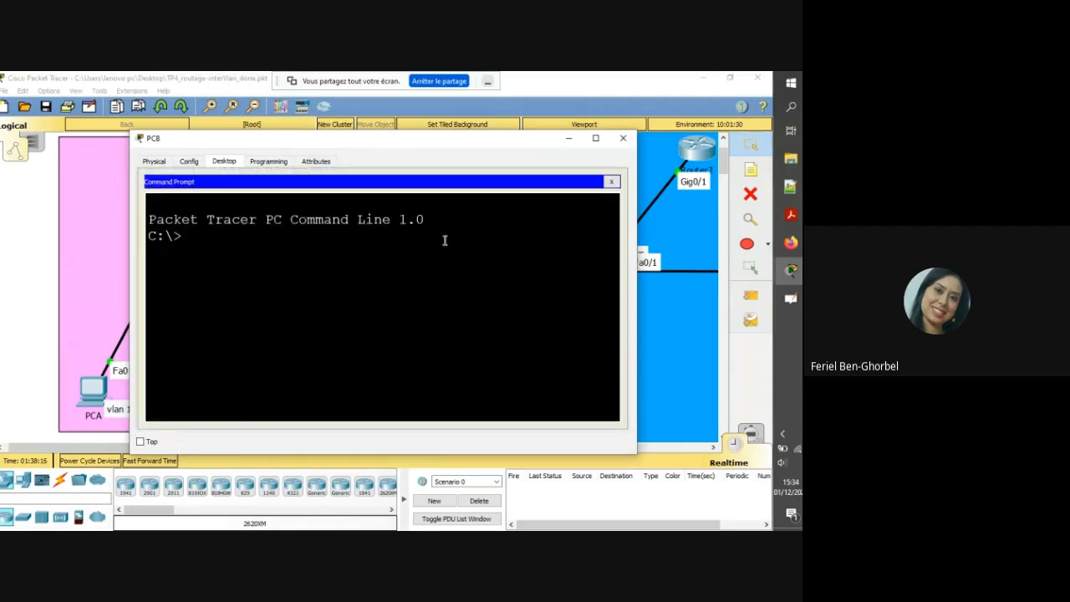
{"action": "type", "text": "ping 192.168.1"}
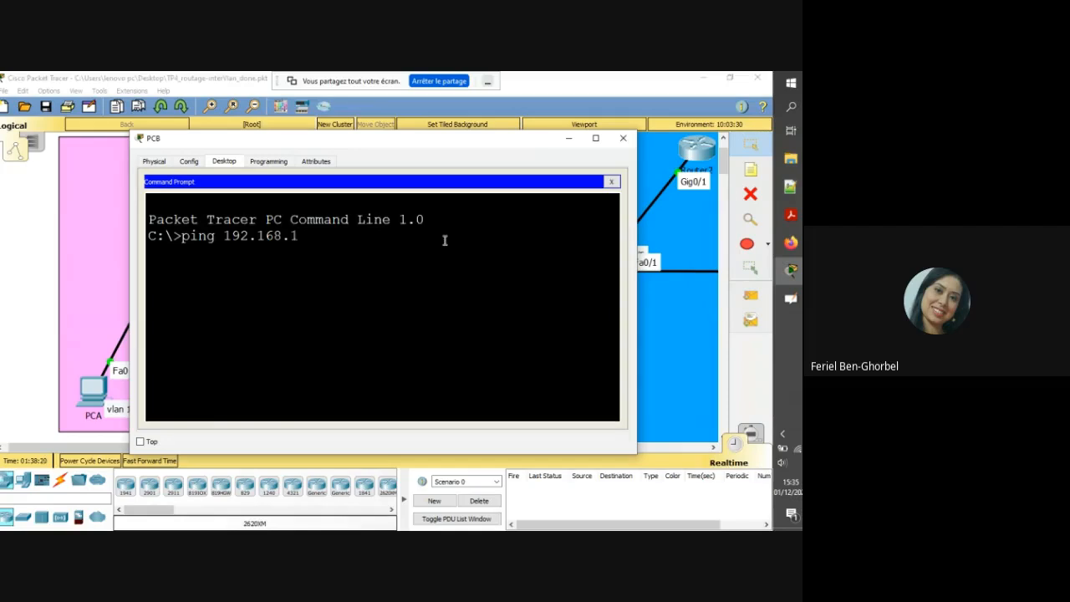
{"action": "type", "text": "0.3"}
{"action": "key", "text": "Return"}
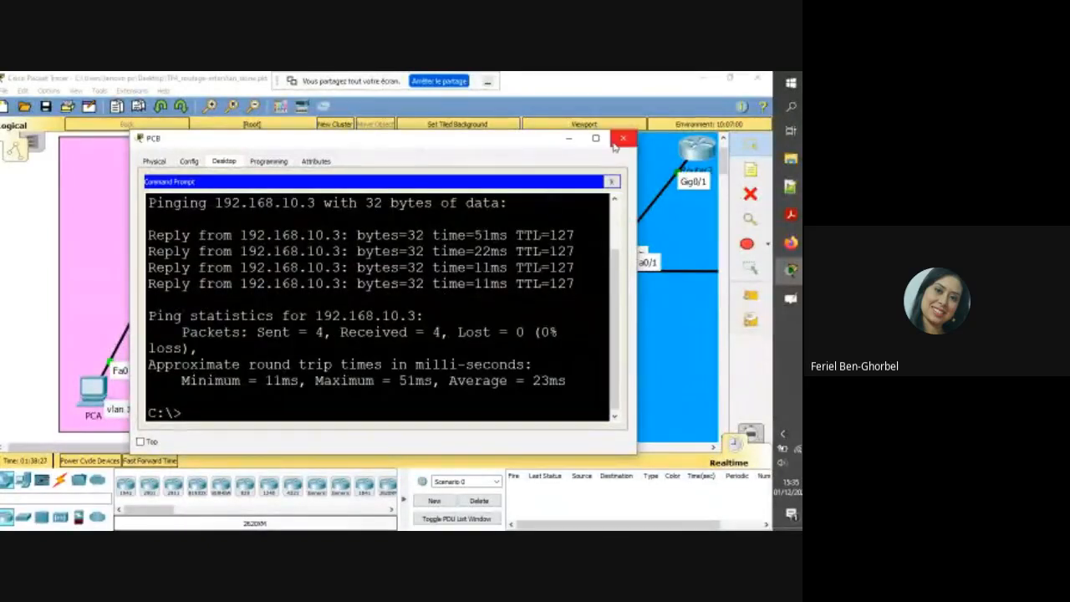
{"action": "left_click", "coordinate": [623, 139]}
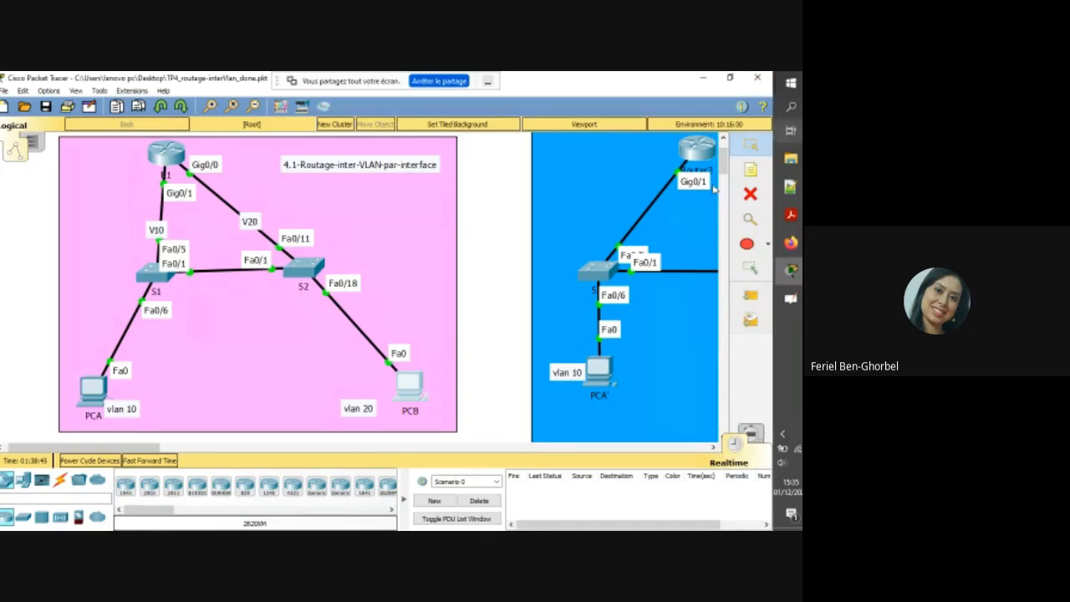
Switch from the Packet Tracer topology to the OpenBoard window.
{"action": "mouse_move", "coordinate": [791, 299]}
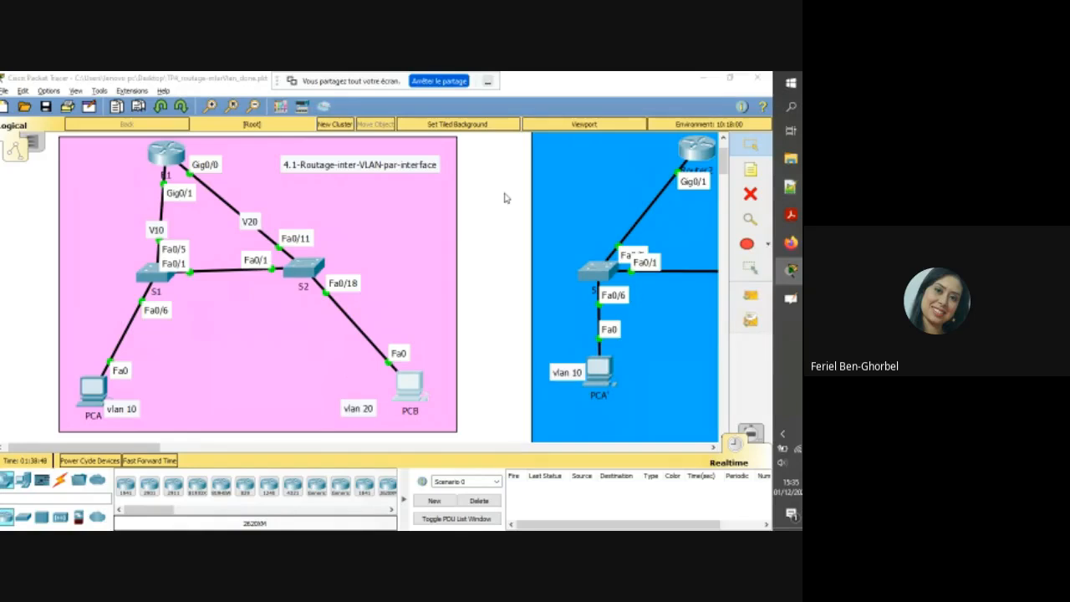
{"action": "key", "text": "alt+Tab"}
{"action": "key", "text": "alt+Tab"}
{"action": "key", "text": "alt+Tab"}
{"action": "key", "text": "alt+Tab"}
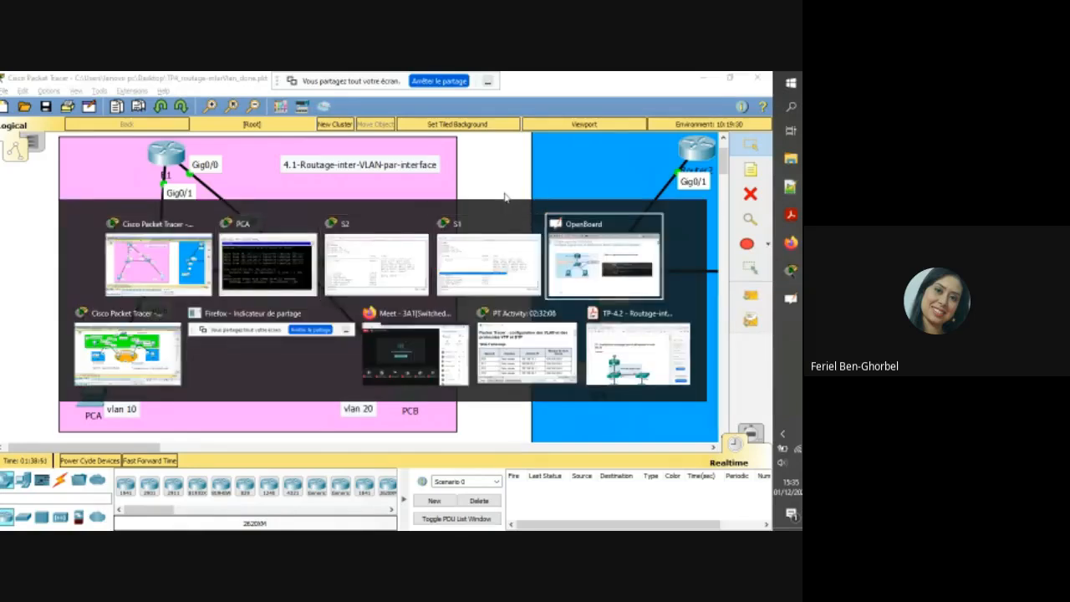
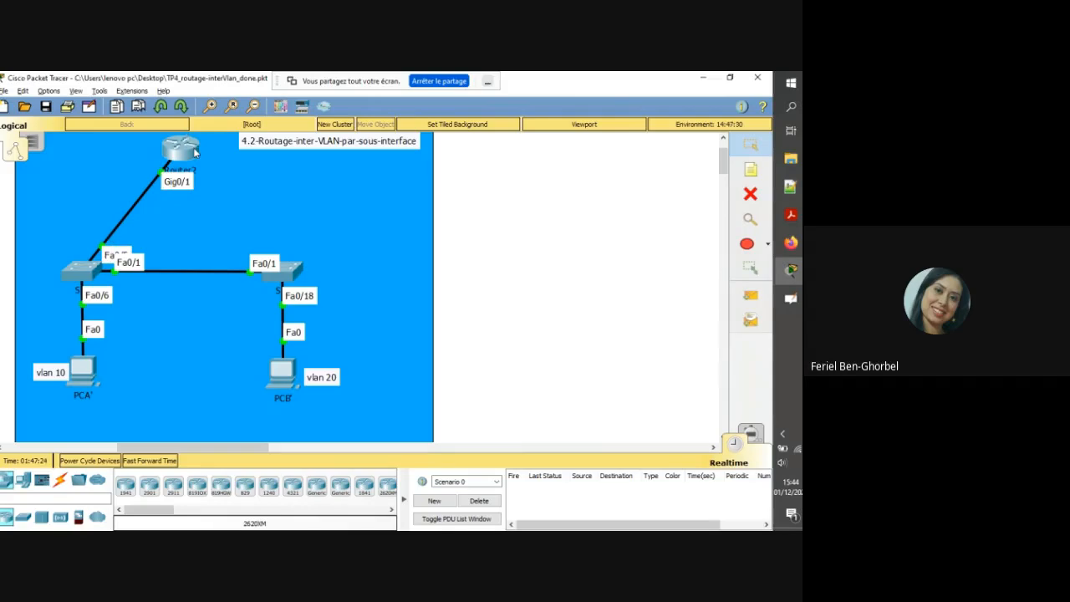
Open the command line of switch S1' in the sub-interface topology and enter privileged mode.
{"action": "left_click", "coordinate": [81, 269]}
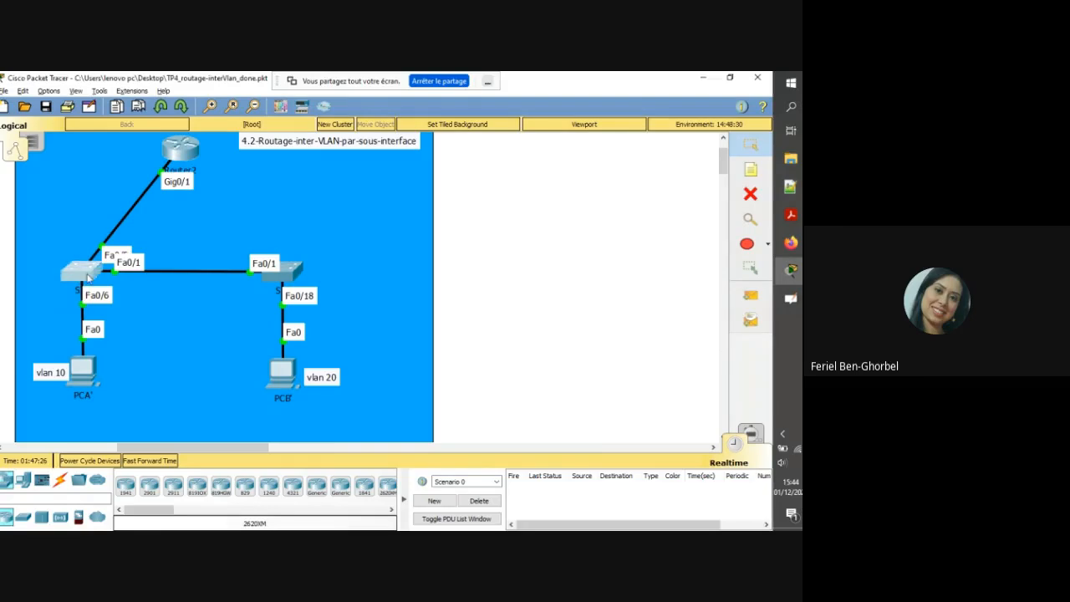
{"action": "key", "text": "Return"}
{"action": "key", "text": "Return"}
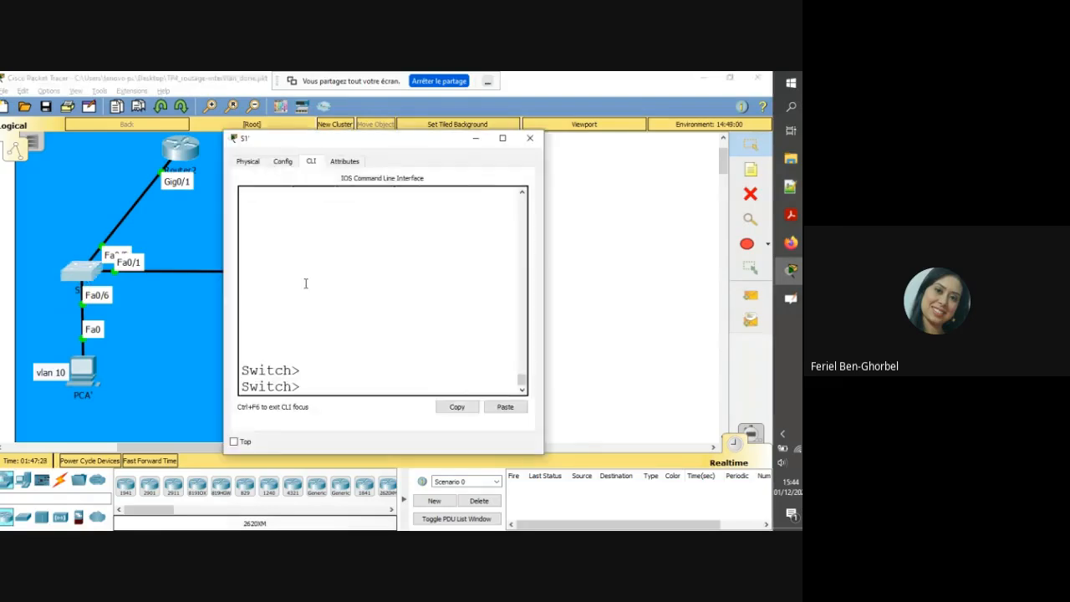
{"action": "type", "text": "en"}
{"action": "key", "text": "Return"}
Display the brief VLAN summary of switch S1' with show vlan brief.
{"action": "type", "text": "sh"}
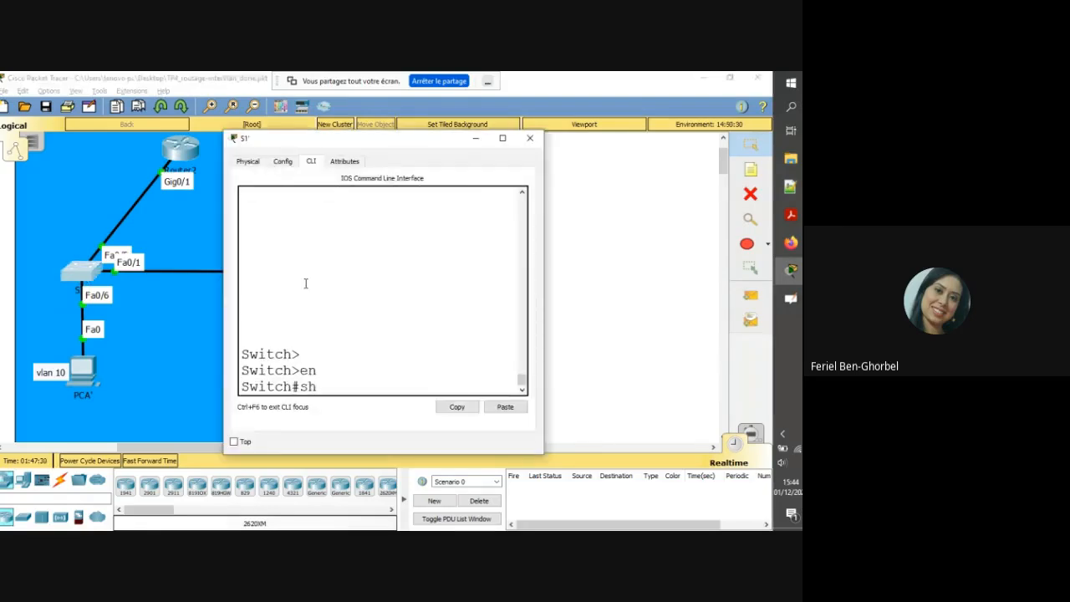
{"action": "type", "text": " w"}
{"action": "type", "text": " va"}
{"action": "key", "text": "Tab"}
{"action": "key", "text": "BackSpace"}
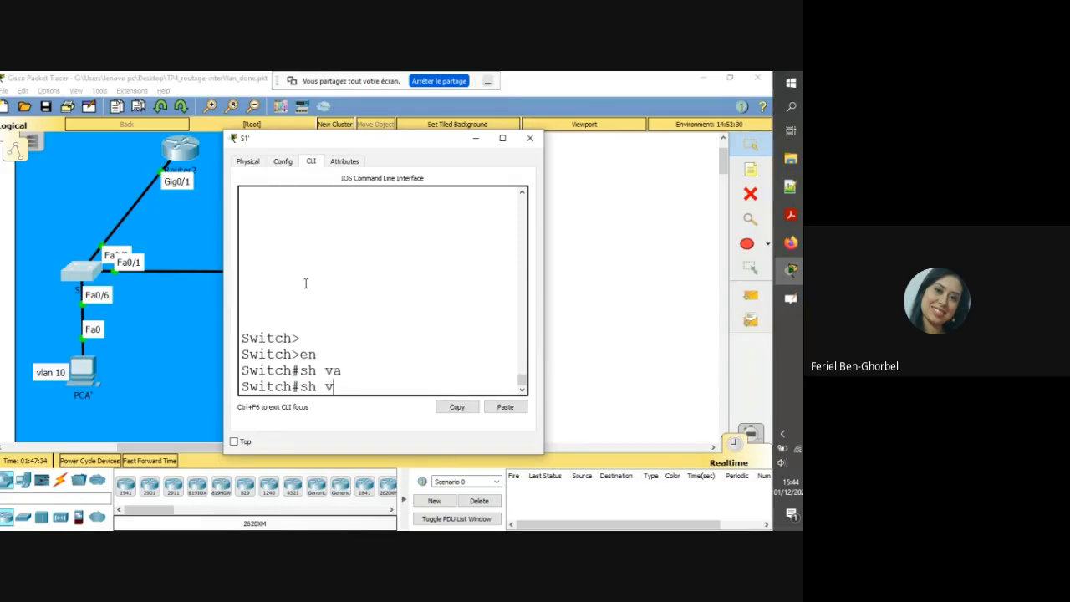
{"action": "type", "text": "la"}
{"action": "key", "text": "Tab"}
{"action": "type", "text": "br"}
{"action": "key", "text": "Tab"}
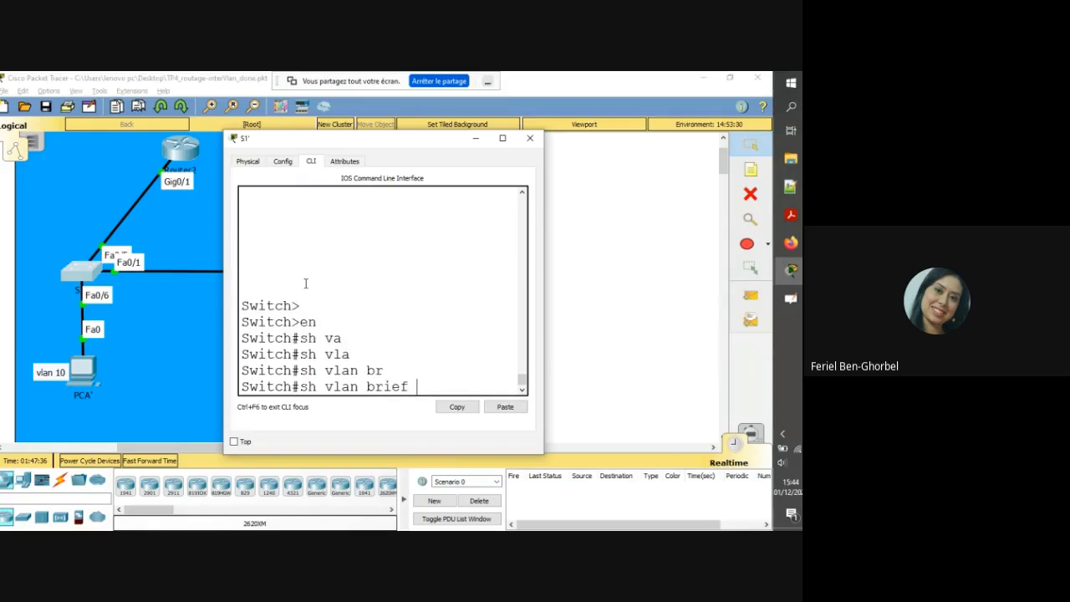
{"action": "key", "text": "Return"}
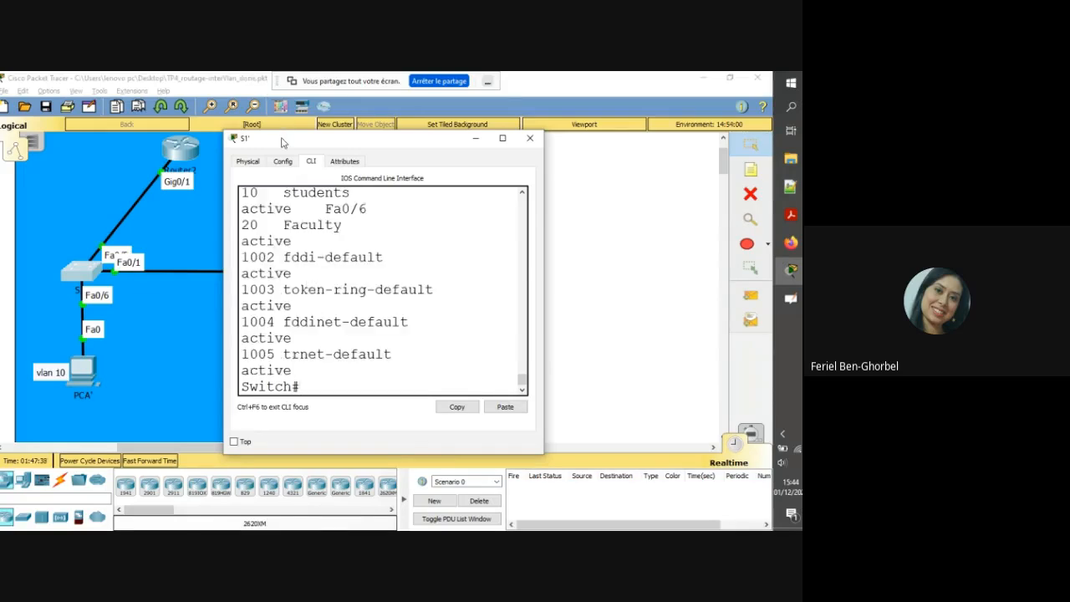
Maximize the S1' window and examine VLANs 10 and 20 and the port assigned to the students VLAN.
{"action": "double_click", "coordinate": [281, 142]}
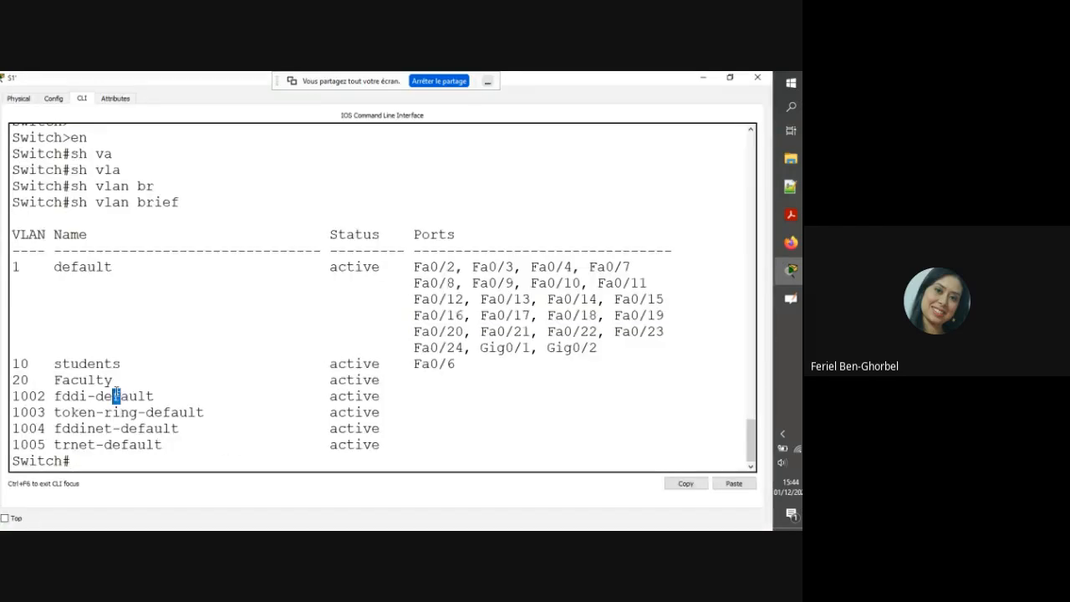
{"action": "left_click_drag", "start_coordinate": [120, 396], "coordinate": [38, 377]}
{"action": "left_click", "coordinate": [433, 373]}
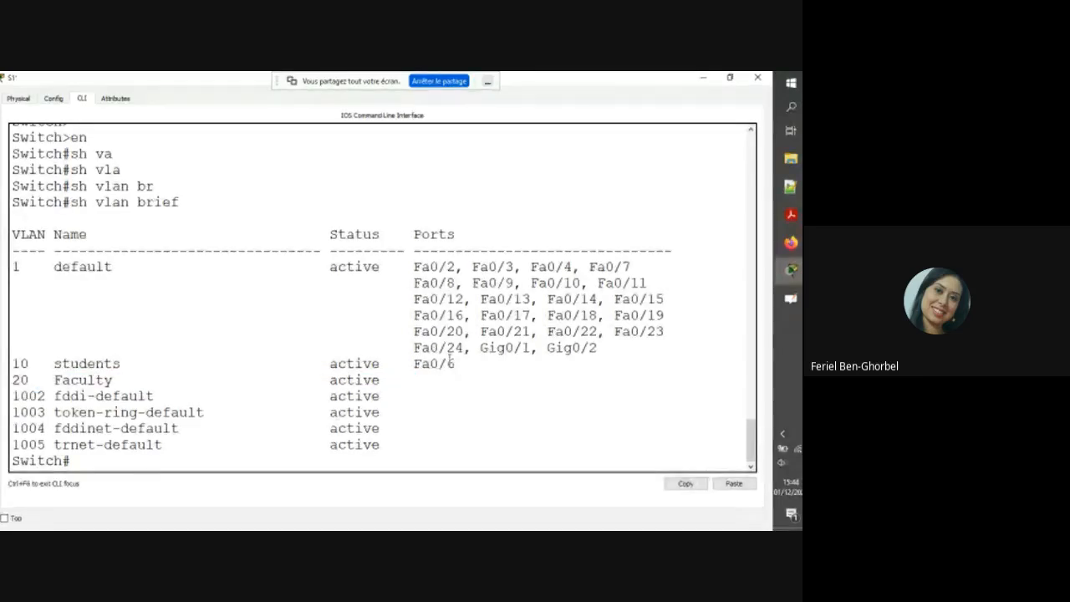
{"action": "left_click_drag", "start_coordinate": [459, 366], "coordinate": [392, 373]}
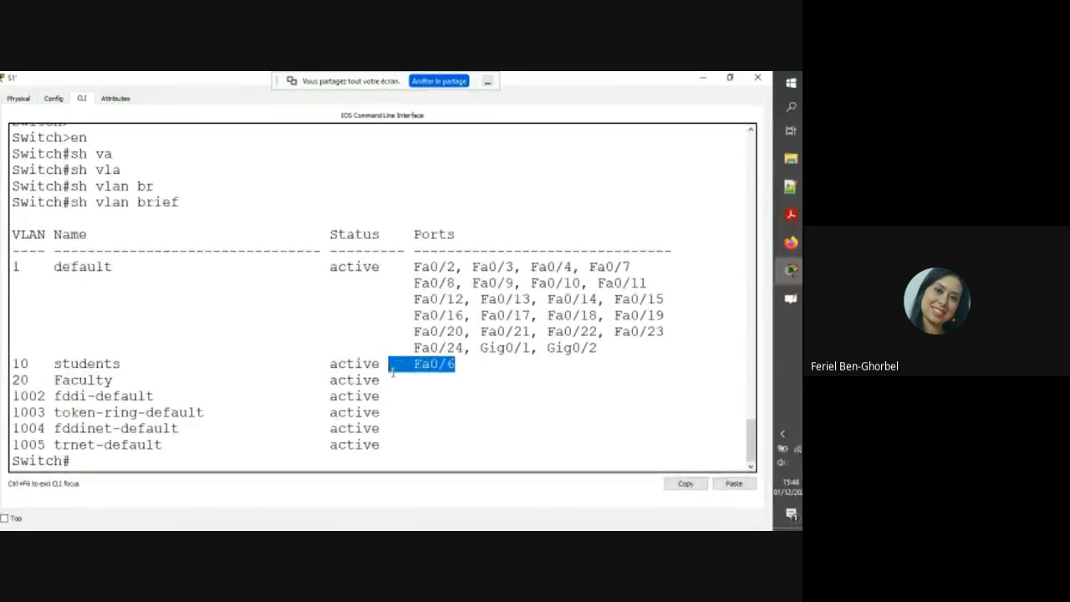
{"action": "left_click", "coordinate": [393, 419]}
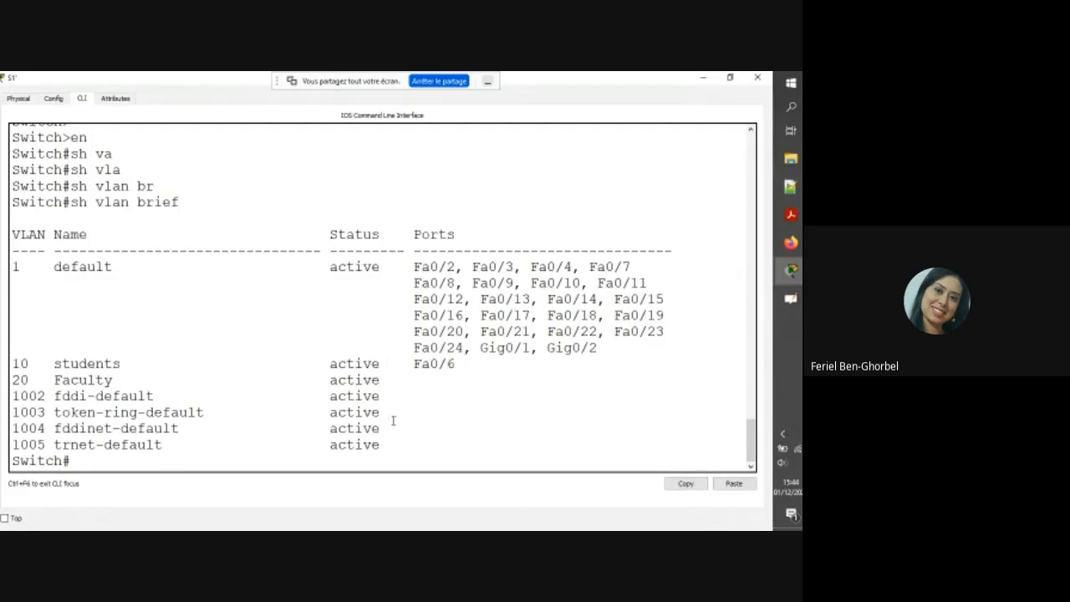
List the trunk ports of switch S1' with show interfaces trunk.
{"action": "type", "text": "sh int"}
{"action": "key", "text": "Tab"}
{"action": "type", "text": "tr"}
{"action": "key", "text": "Tab"}
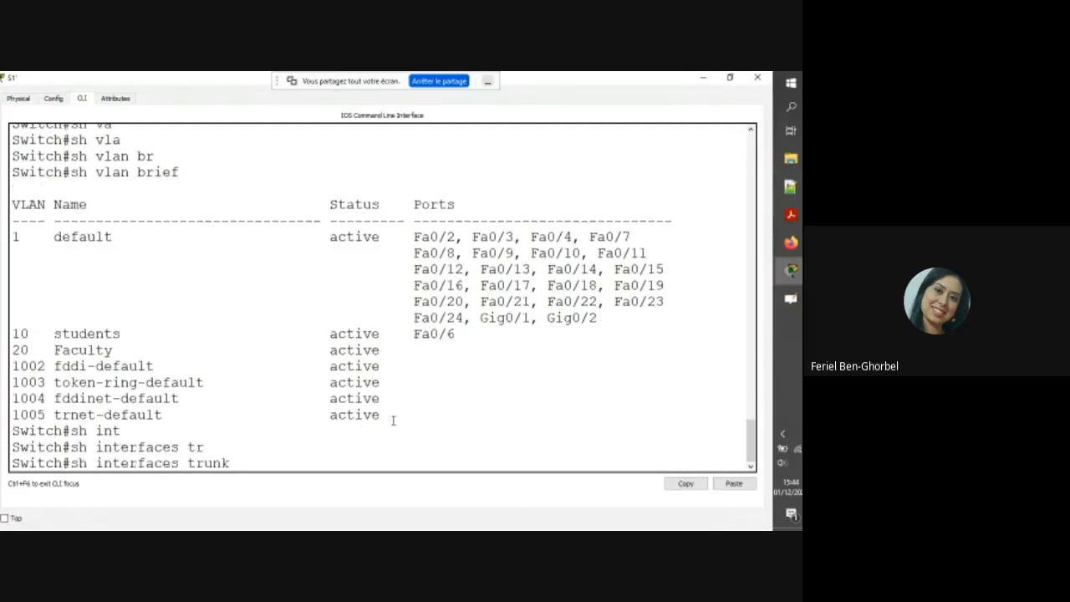
{"action": "key", "text": "Return"}
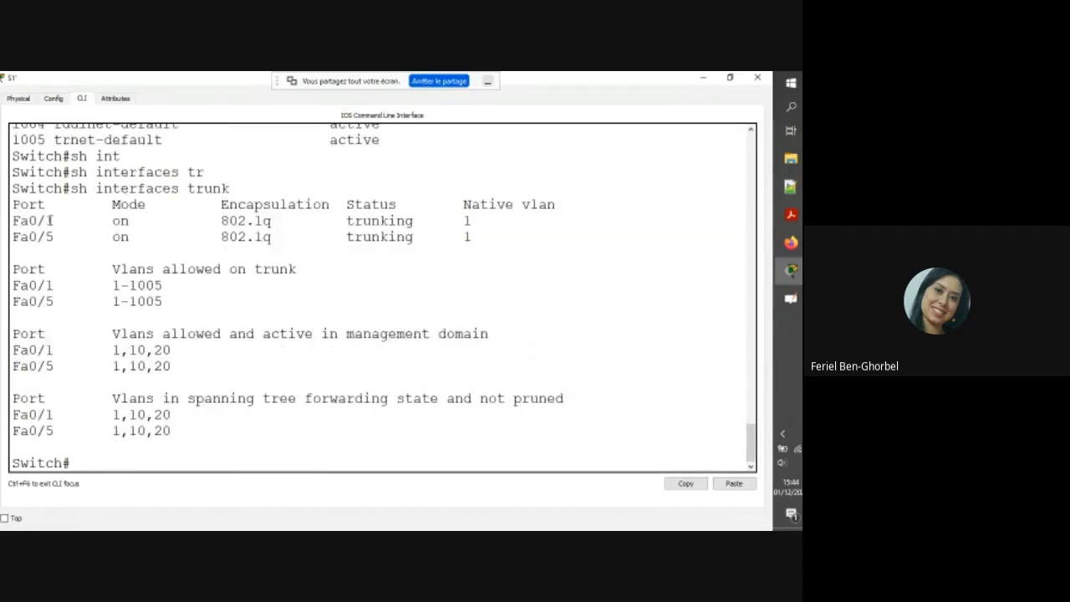
Examine the Fa0/1 and Fa0/5 trunk entries of S1', then close the switch's window.
{"action": "left_click_drag", "start_coordinate": [53, 221], "coordinate": [12, 221]}
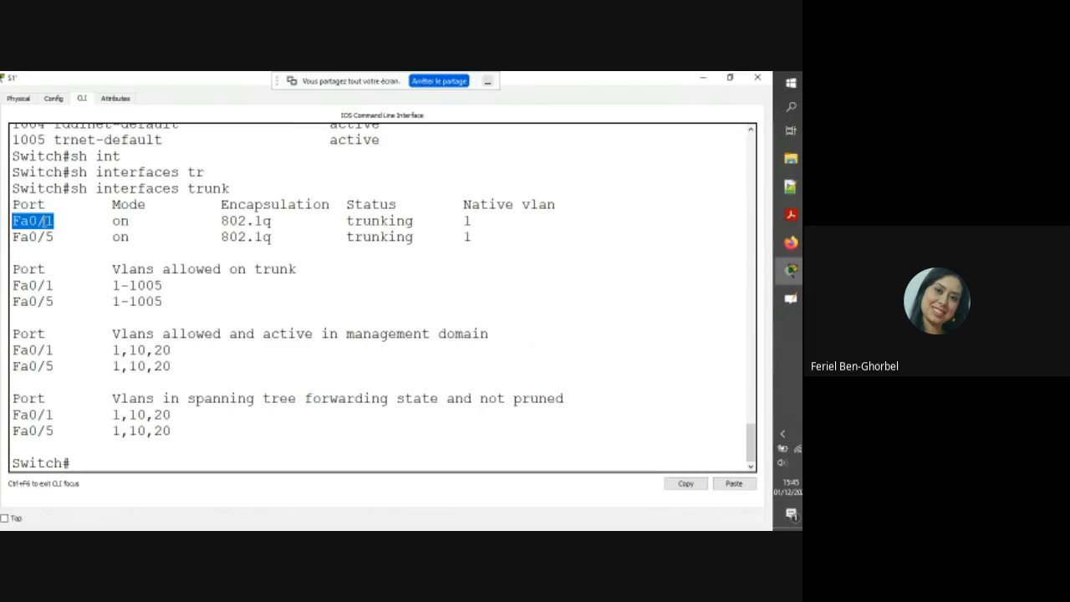
{"action": "triple_click", "coordinate": [356, 219]}
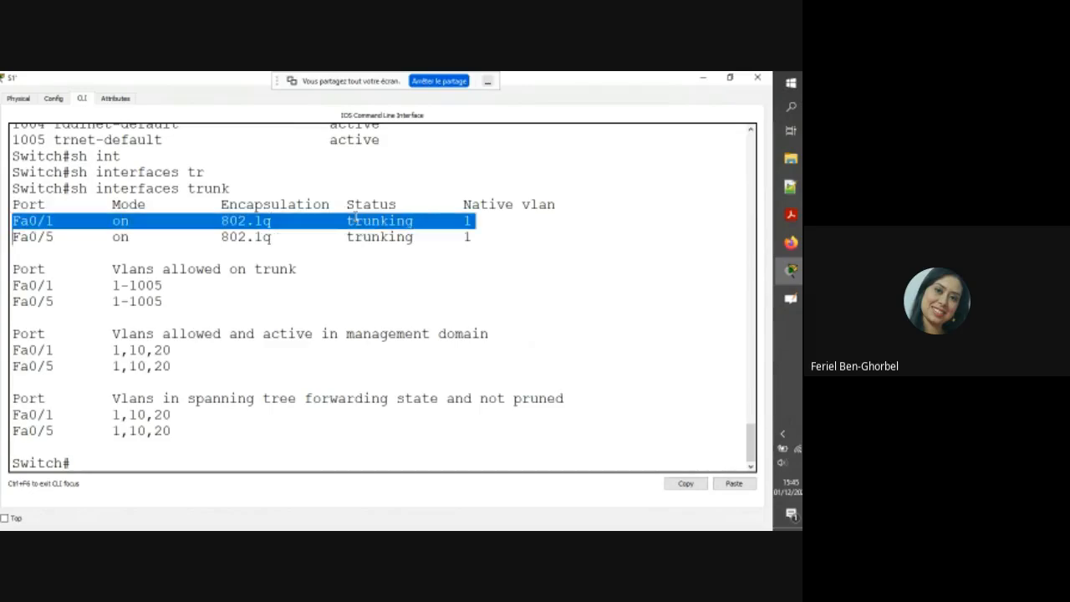
{"action": "left_click", "coordinate": [478, 196]}
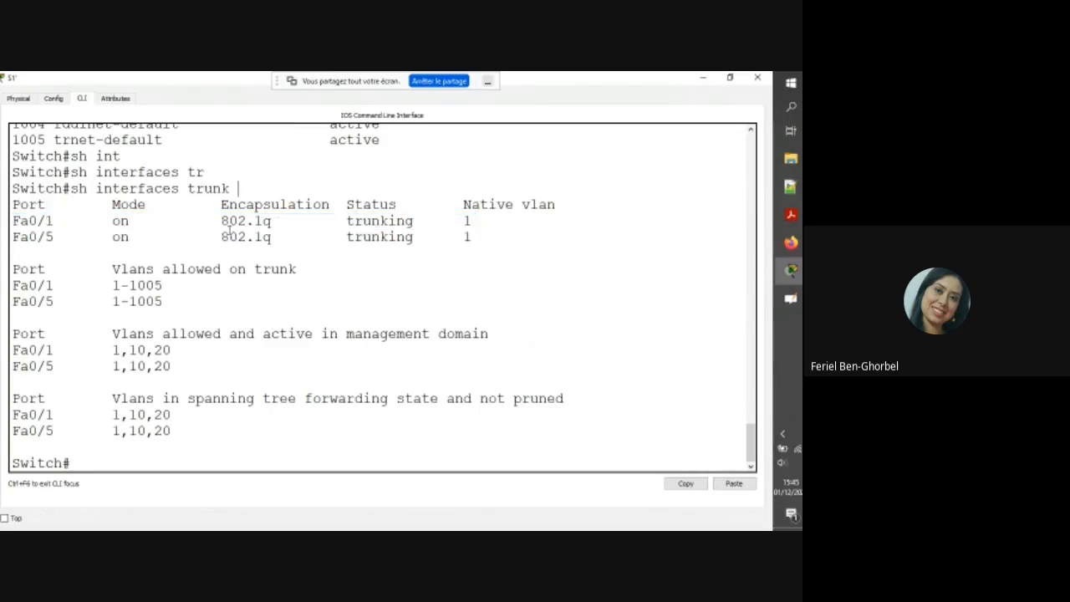
{"action": "left_click_drag", "start_coordinate": [48, 238], "coordinate": [56, 238]}
{"action": "left_click", "coordinate": [475, 237]}
{"action": "left_click_drag", "start_coordinate": [475, 238], "coordinate": [448, 238]}
{"action": "left_click", "coordinate": [428, 320]}
{"action": "type", "text": "s"}
{"action": "left_click", "coordinate": [755, 78]}
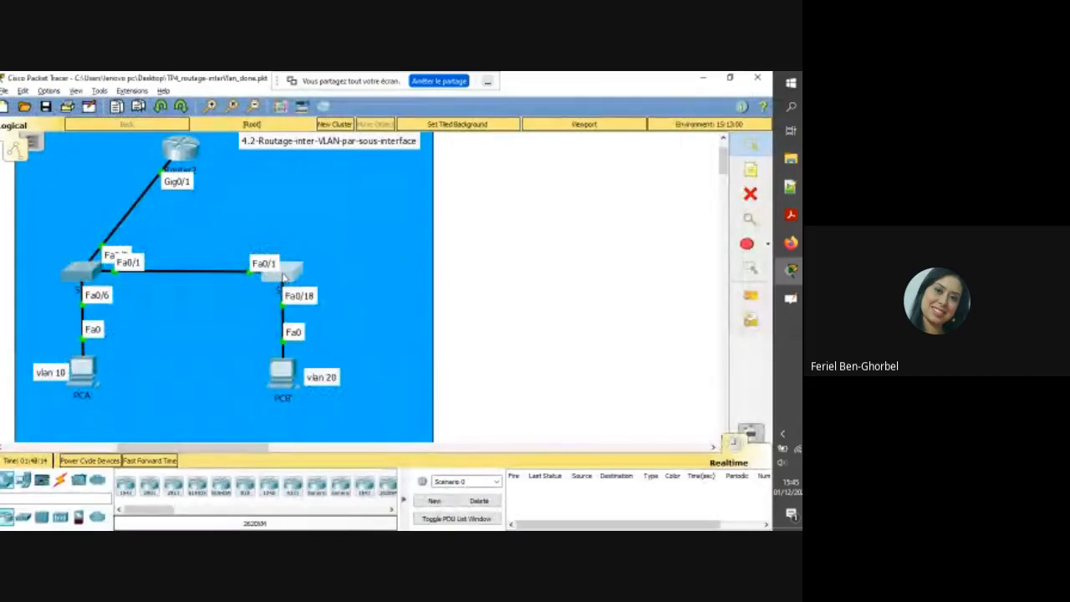
Open the command line of switch S2' in a maximized window and enter privileged mode.
{"action": "left_click", "coordinate": [284, 275]}
{"action": "double_click", "coordinate": [370, 149]}
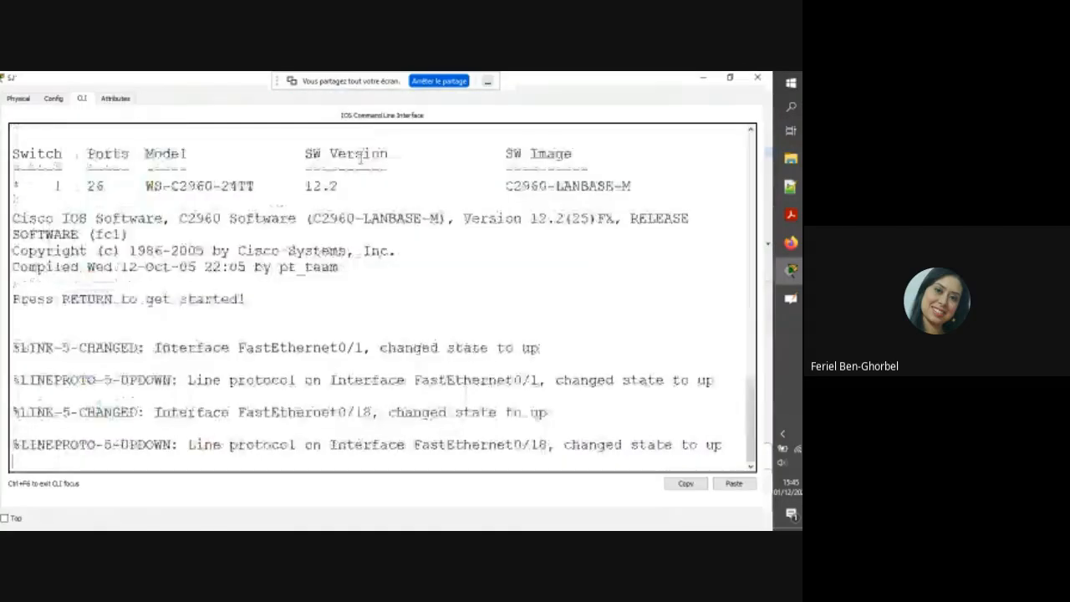
{"action": "key", "text": "Return"}
{"action": "key", "text": "Return"}
{"action": "type", "text": "en"}
{"action": "key", "text": "Return"}
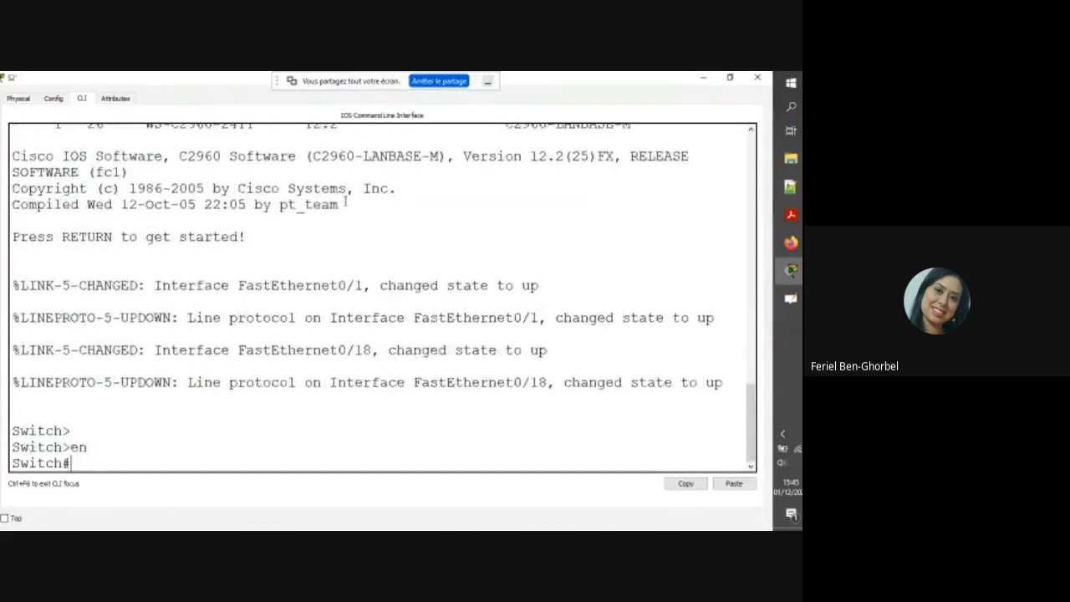
Run show vlan brief on S2' and examine the port assigned to the Faculty VLAN.
{"action": "type", "text": "sh"}
{"action": "key", "text": "Tab"}
{"action": "type", "text": "vlan"}
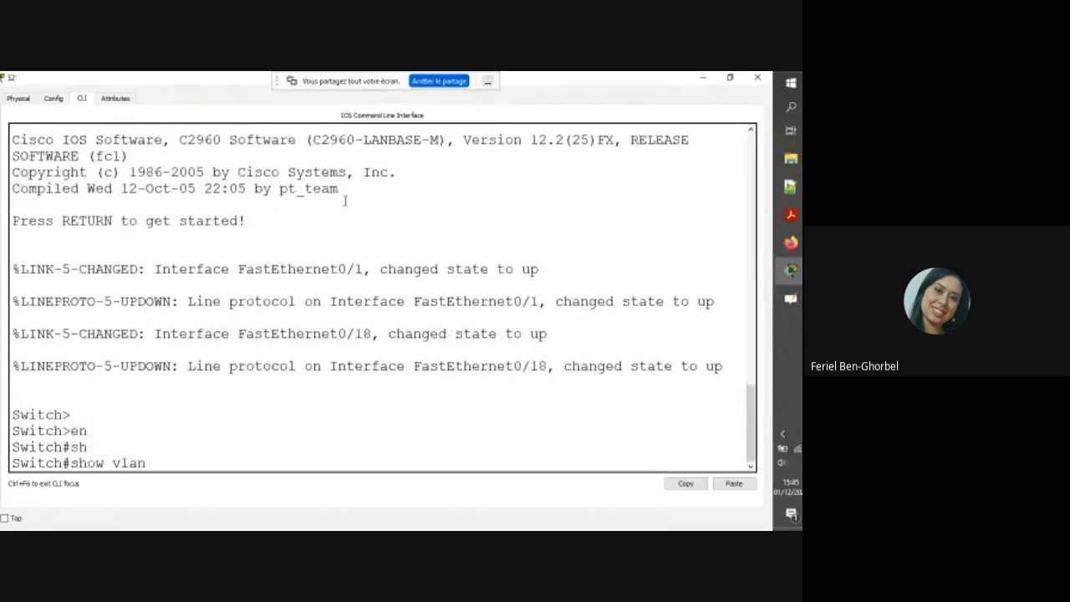
{"action": "key", "text": "Tab"}
{"action": "type", "text": "br"}
{"action": "key", "text": "Tab"}
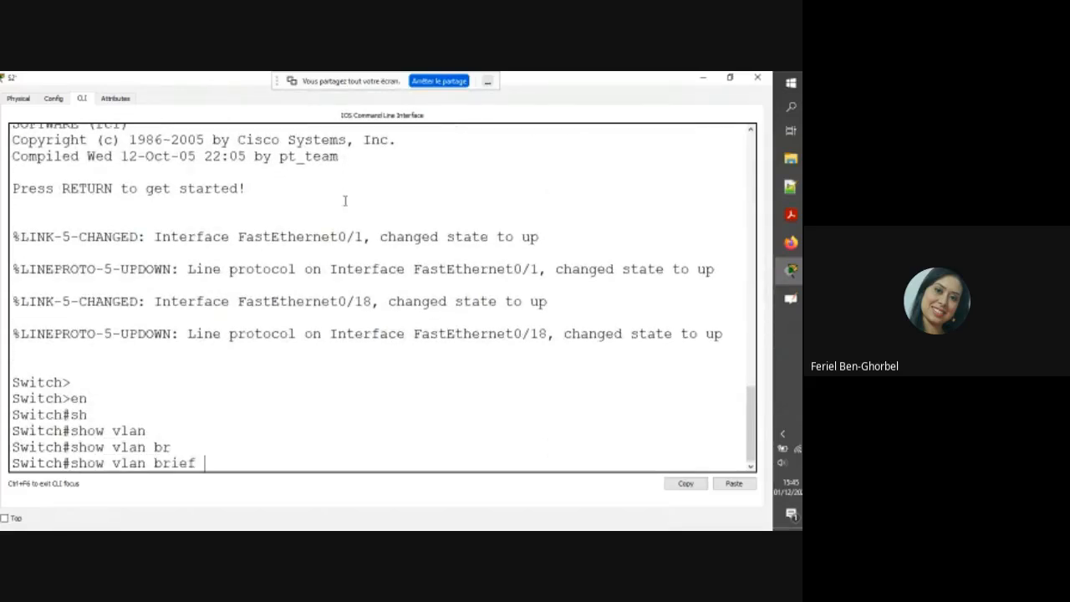
{"action": "key", "text": "Return"}
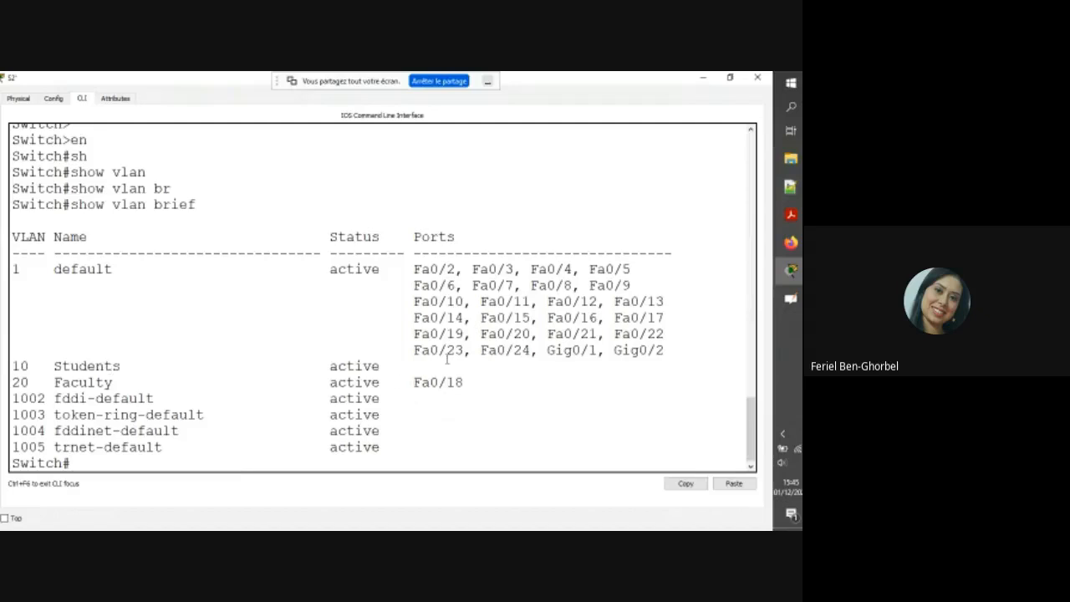
{"action": "left_click_drag", "start_coordinate": [464, 382], "coordinate": [416, 383]}
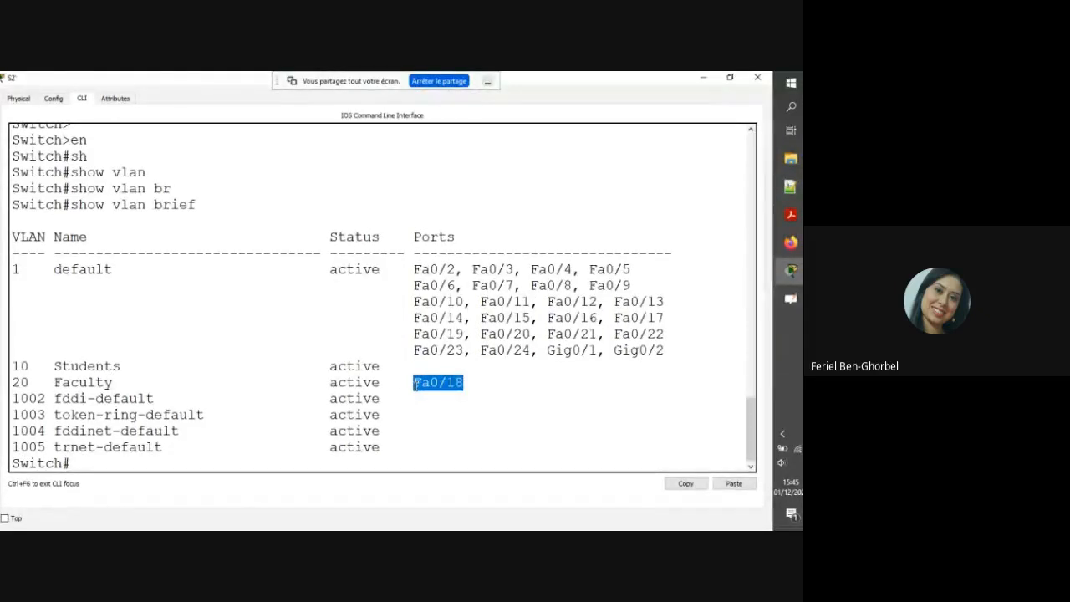
{"action": "triple_click", "coordinate": [415, 383]}
{"action": "left_click", "coordinate": [415, 382]}
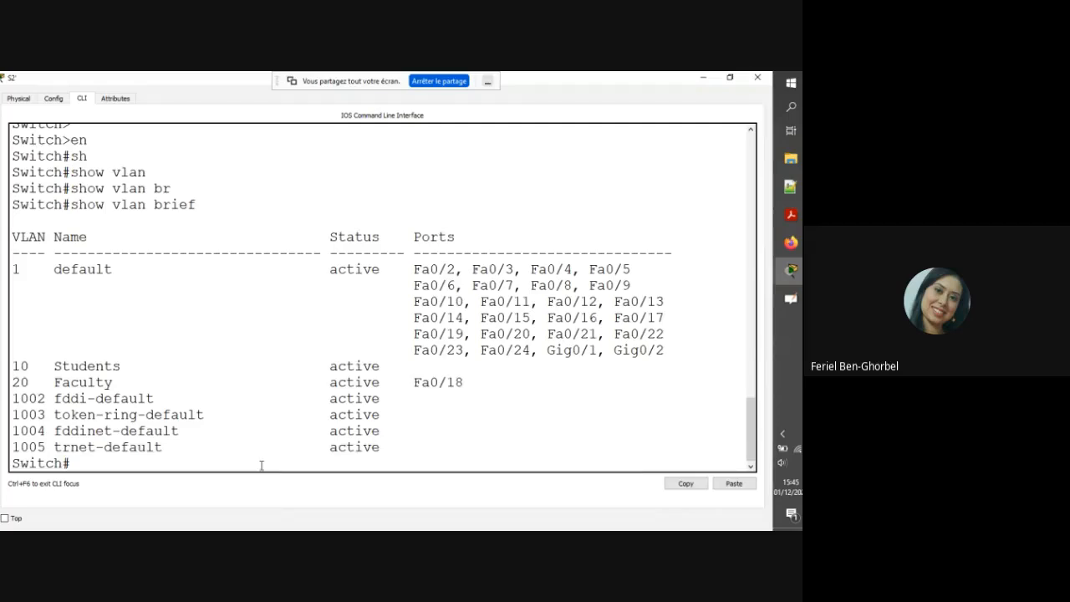
Run show interfaces trunk on S2', check the Fa0/1 entry, and close the switch's window.
{"action": "type", "text": "sh"}
{"action": "key", "text": "Tab"}
{"action": "type", "text": "in"}
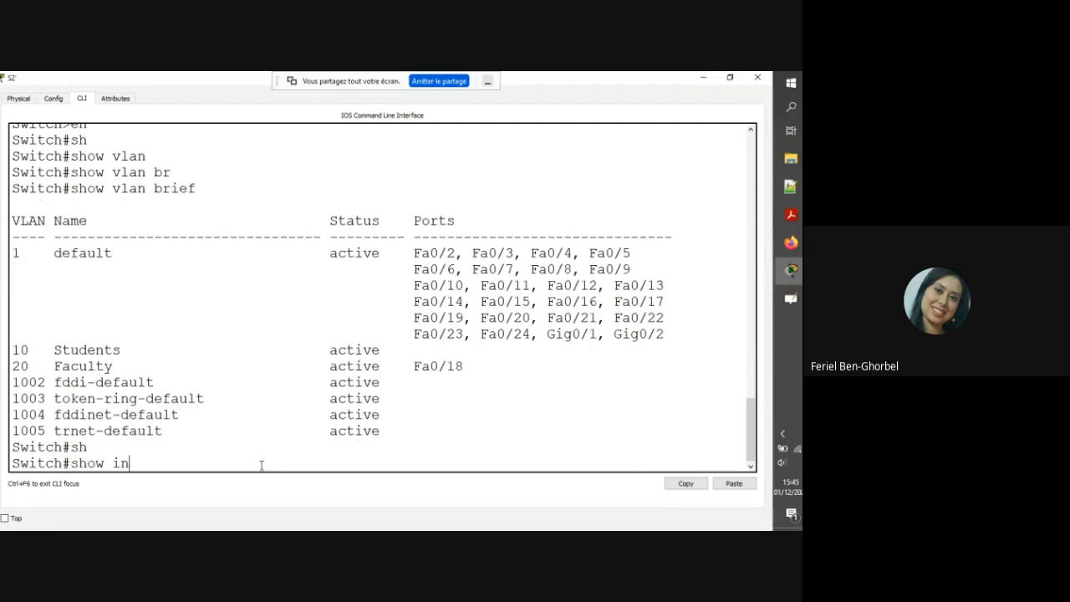
{"action": "key", "text": "Tab"}
{"action": "type", "text": "tr"}
{"action": "key", "text": "Tab"}
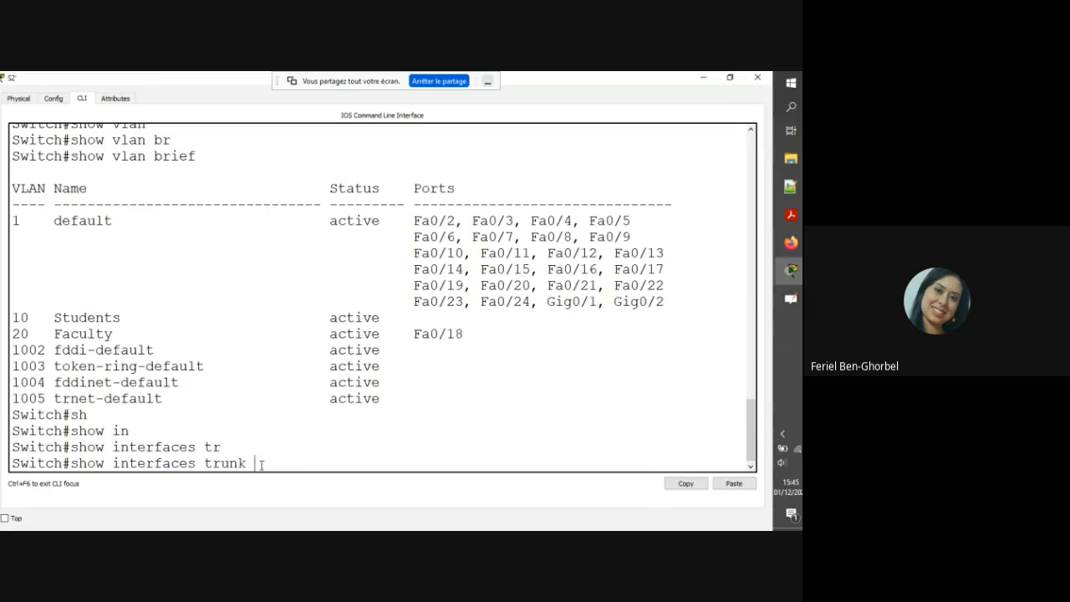
{"action": "key", "text": "Return"}
{"action": "triple_click", "coordinate": [58, 286]}
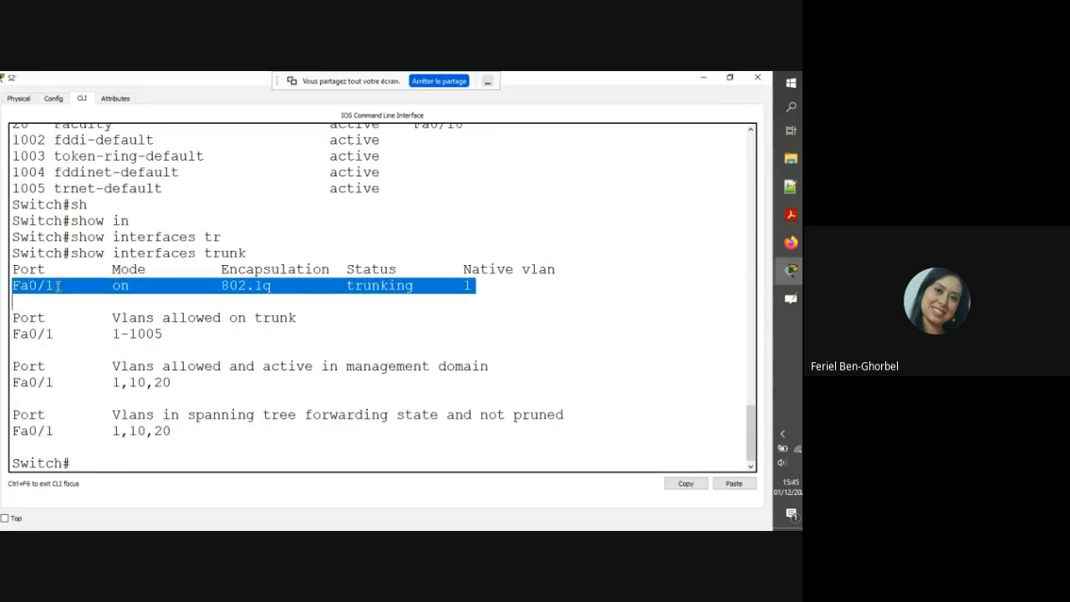
{"action": "left_click", "coordinate": [749, 80]}
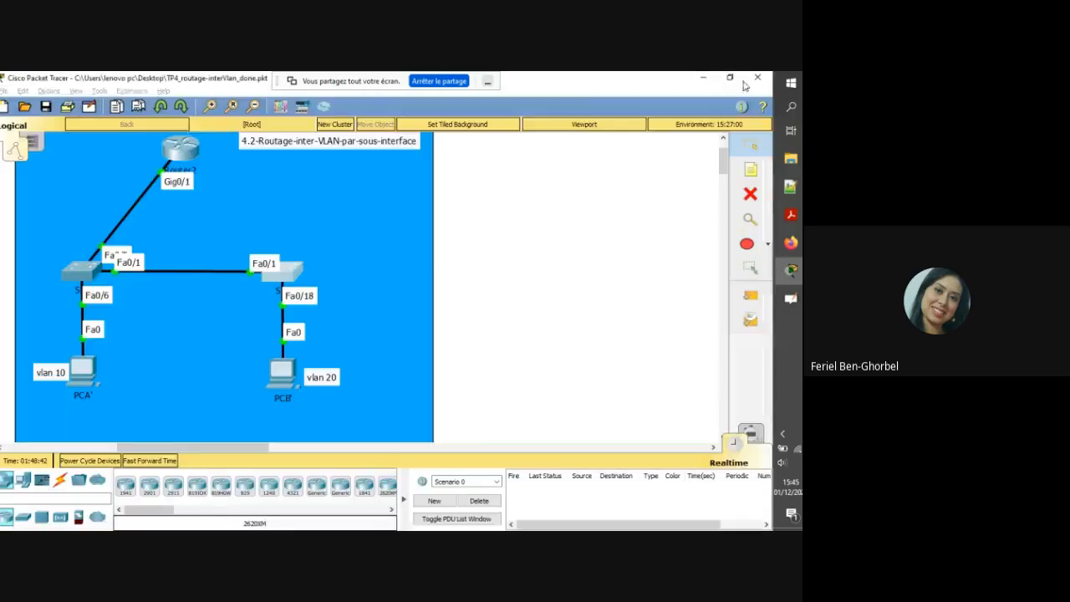
Open Router2's command line in a maximized window and enter privileged mode.
{"action": "left_click", "coordinate": [180, 149]}
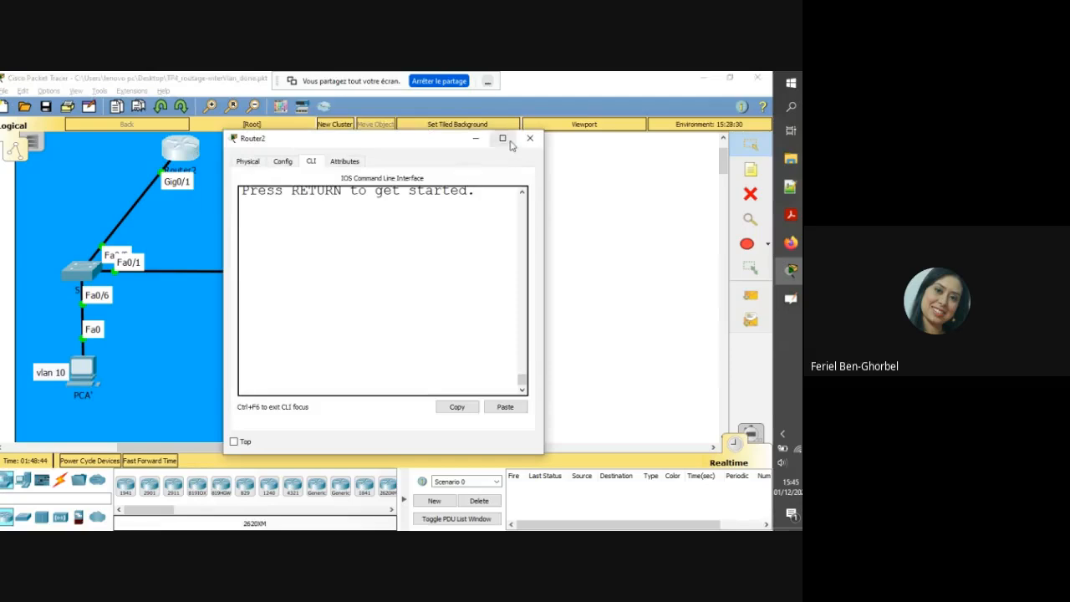
{"action": "left_click", "coordinate": [502, 138]}
{"action": "key", "text": "Return"}
{"action": "type", "text": "en"}
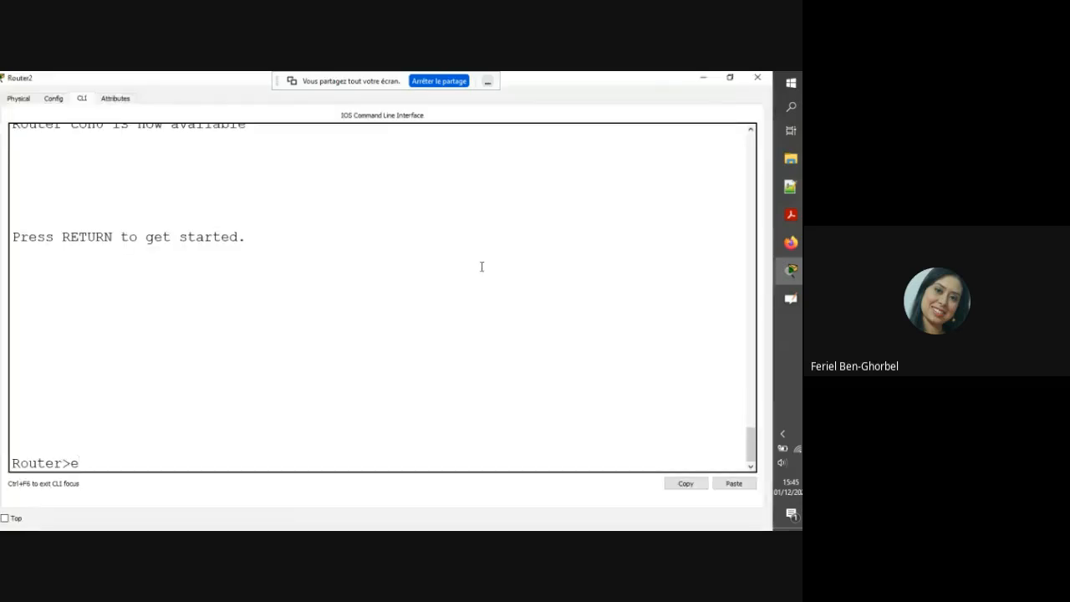
{"action": "key", "text": "Return"}
Display Router2's running configuration and page through it past the interface sections.
{"action": "type", "text": "sh run"}
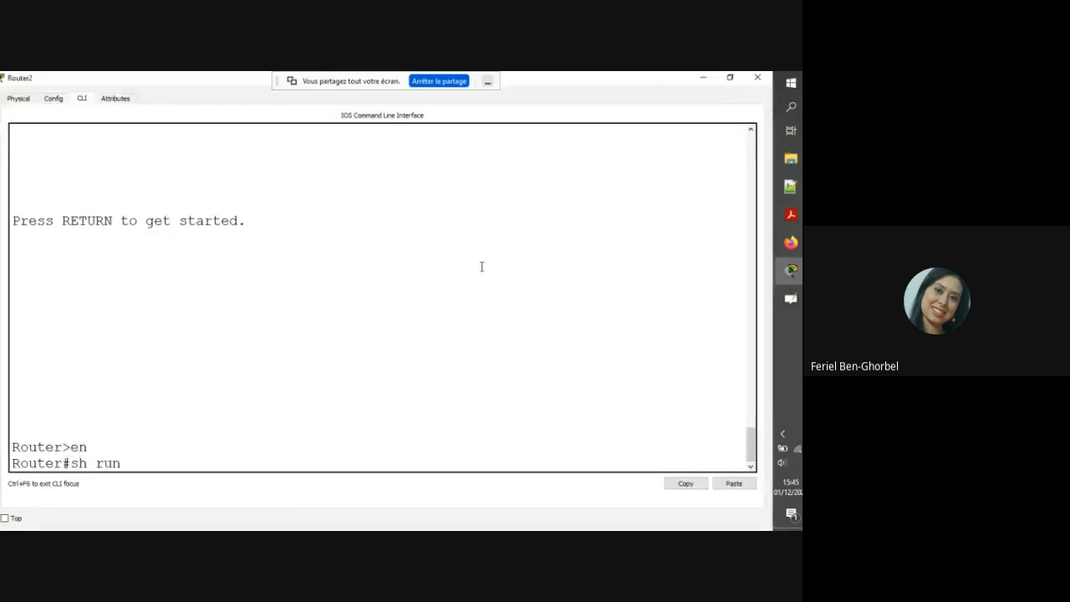
{"action": "key", "text": "Tab"}
{"action": "key", "text": "Return"}
{"action": "key", "text": "space"}
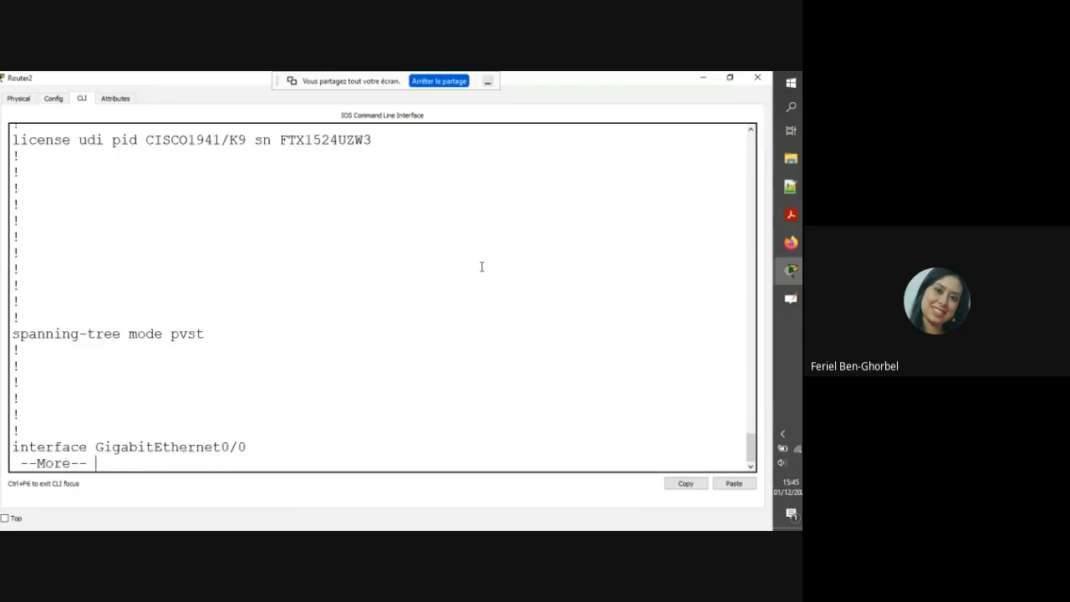
{"action": "key", "text": "space"}
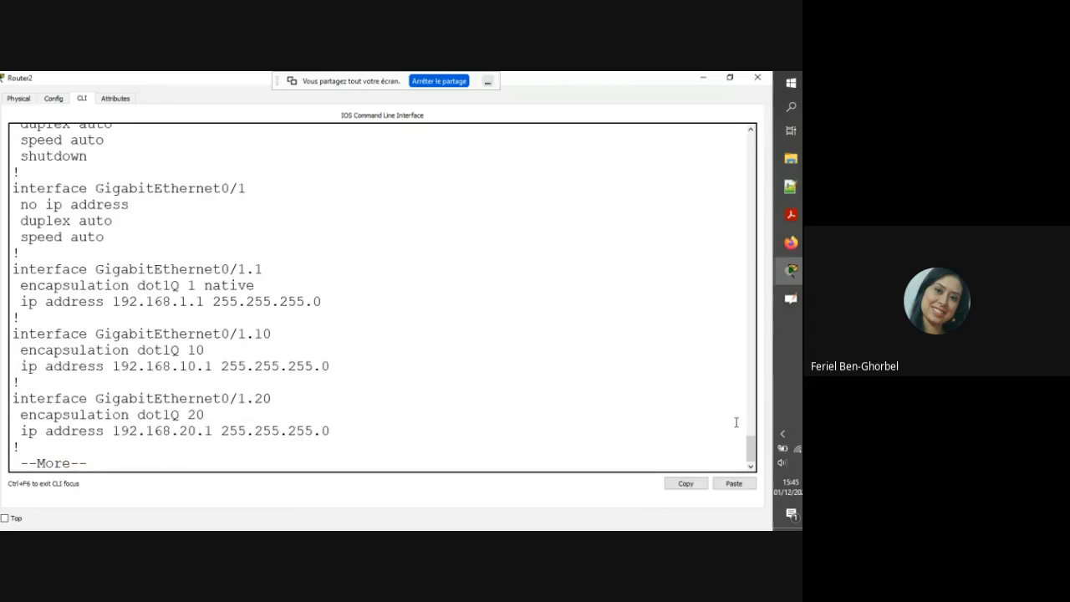
{"action": "key", "text": "space"}
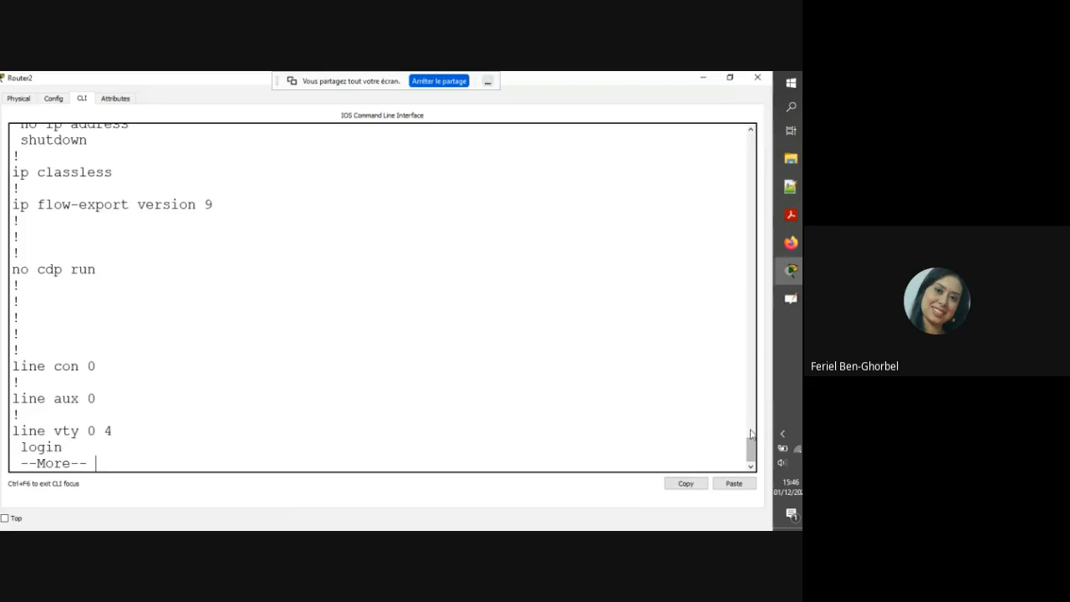
Examine Router2's sub-interfaces GigabitEthernet0/1.1, 0/1.10 and 0/1.20, including the native VLAN encapsulation of 0/1.1.
{"action": "mouse_move", "coordinate": [750, 434]}
{"action": "left_mouse_down"}
{"action": "mouse_move", "coordinate": [749, 403]}
{"action": "mouse_move", "coordinate": [749, 440]}
{"action": "mouse_move", "coordinate": [749, 427]}
{"action": "left_mouse_up"}
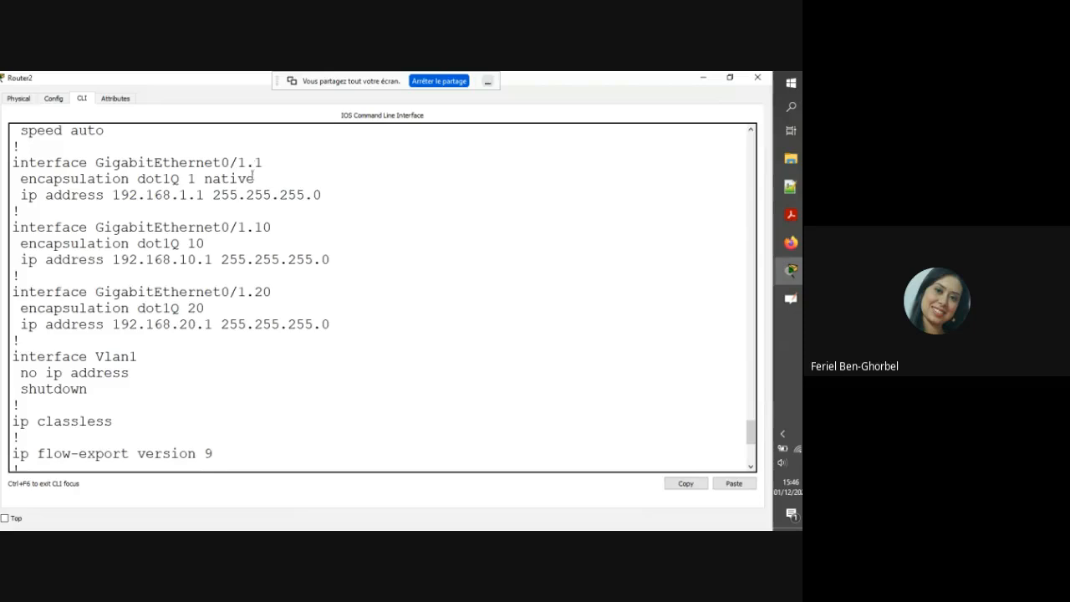
{"action": "double_click", "coordinate": [260, 225]}
{"action": "left_click", "coordinate": [240, 280]}
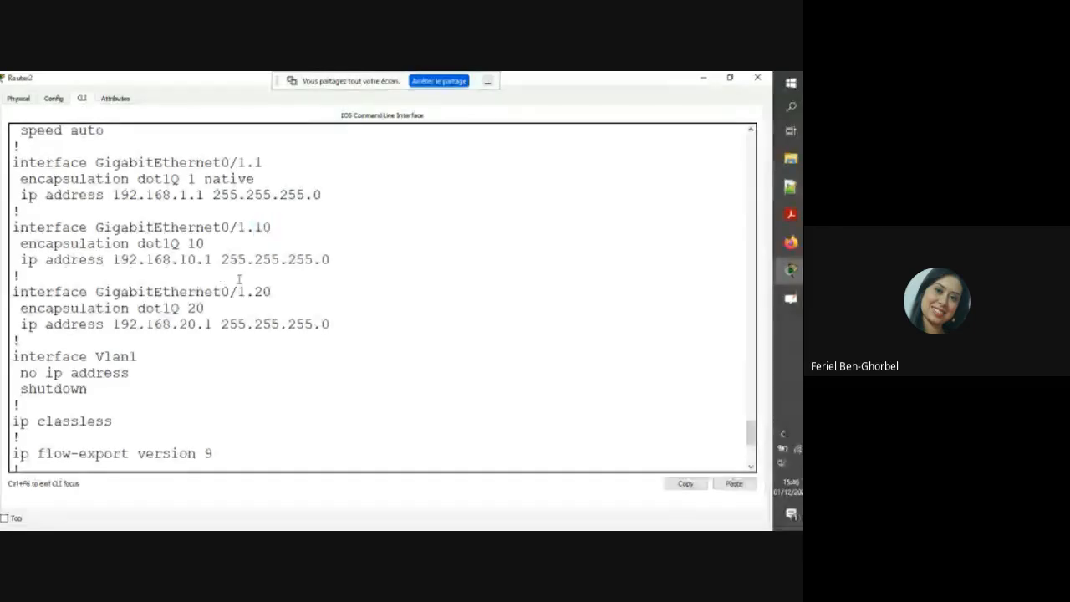
{"action": "double_click", "coordinate": [265, 226]}
{"action": "left_click", "coordinate": [255, 292]}
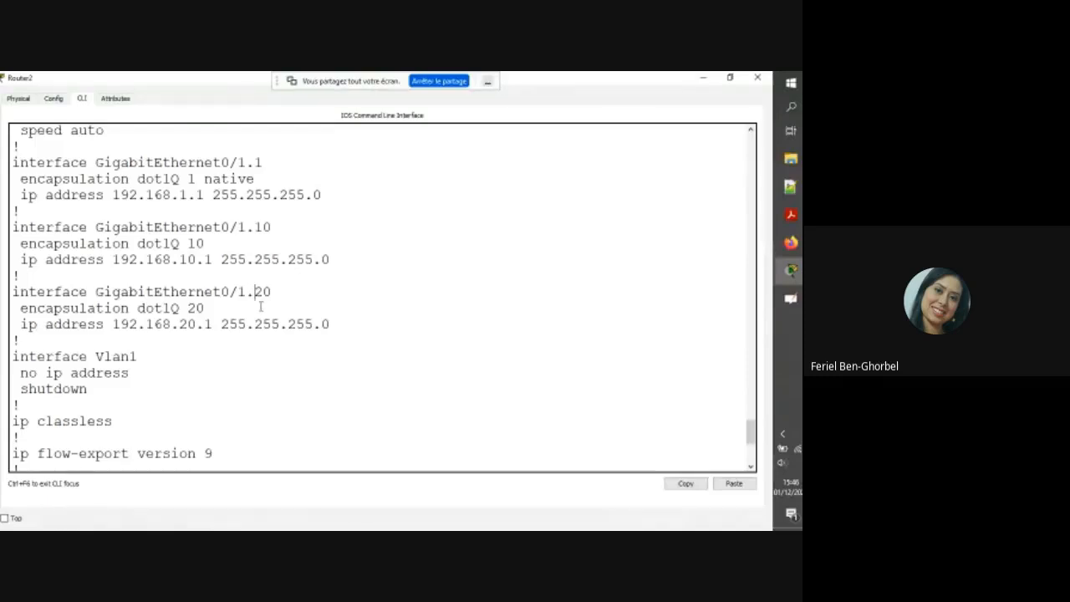
{"action": "left_click", "coordinate": [255, 162]}
{"action": "double_click", "coordinate": [259, 163]}
{"action": "double_click", "coordinate": [237, 179]}
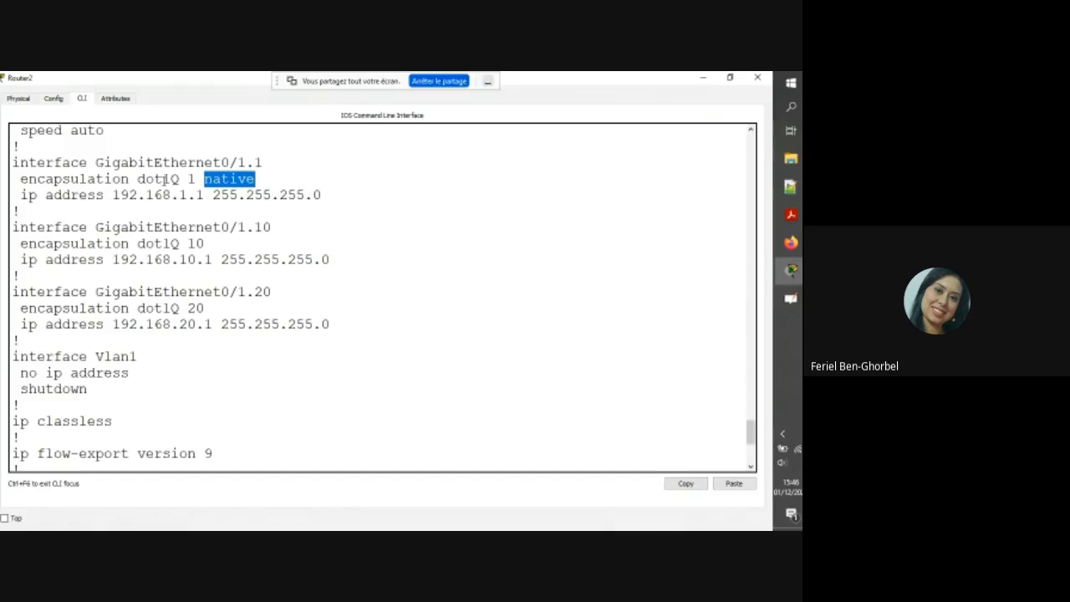
Compare sub-interface GigabitEthernet0/1.1 and its native encapsulation in Router2's configuration with the router's physical Gig0/1 link in the topology.
{"action": "left_click", "coordinate": [199, 179]}
{"action": "double_click", "coordinate": [228, 179]}
{"action": "left_click", "coordinate": [703, 77]}
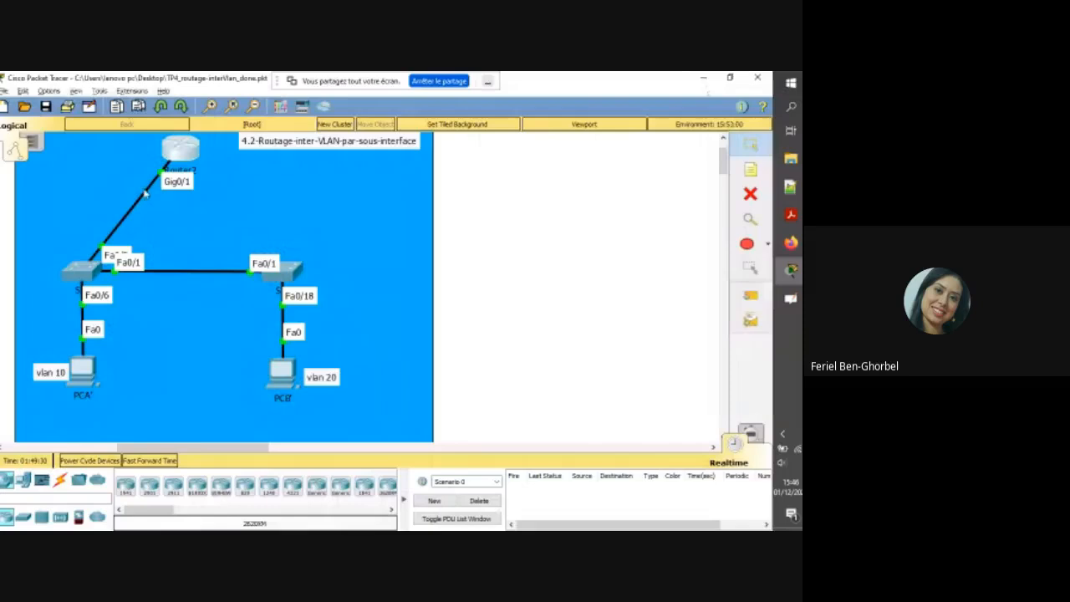
{"action": "left_click", "coordinate": [184, 150]}
{"action": "double_click", "coordinate": [242, 163]}
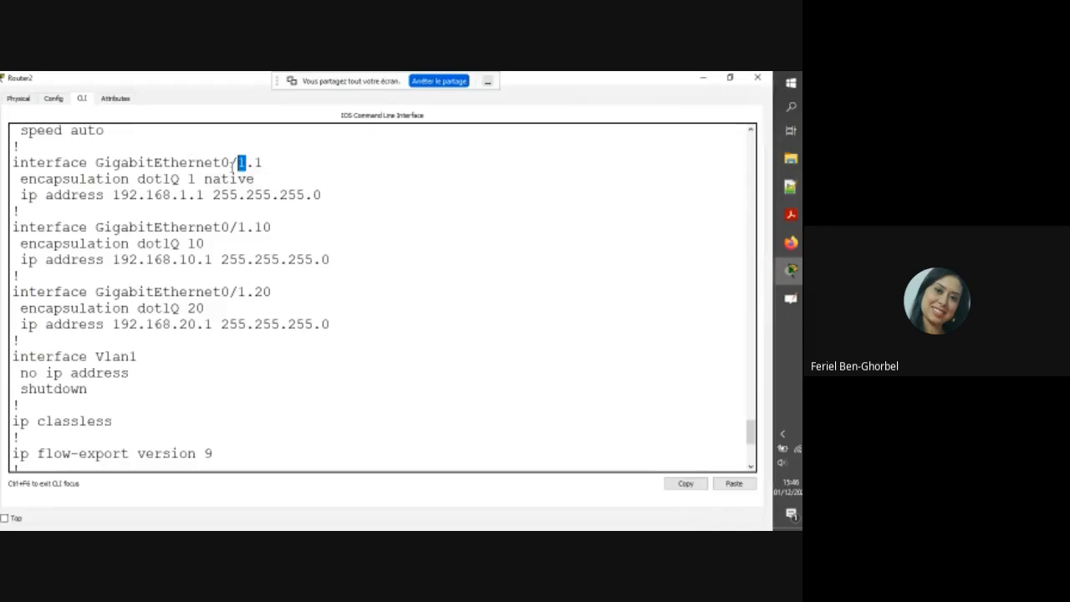
{"action": "left_click_drag", "start_coordinate": [230, 163], "coordinate": [171, 163]}
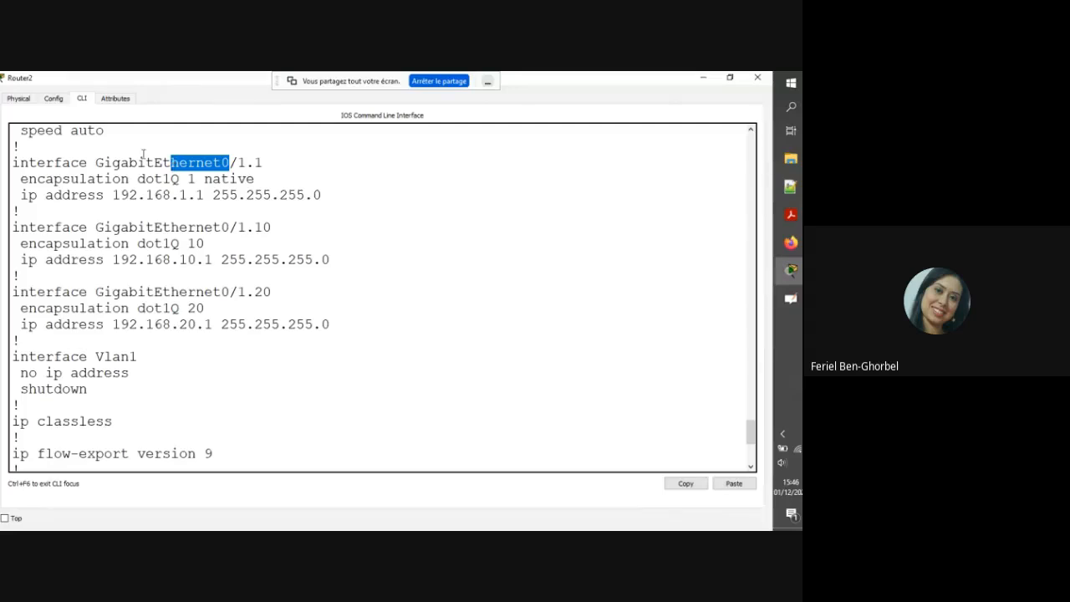
{"action": "left_click", "coordinate": [171, 197]}
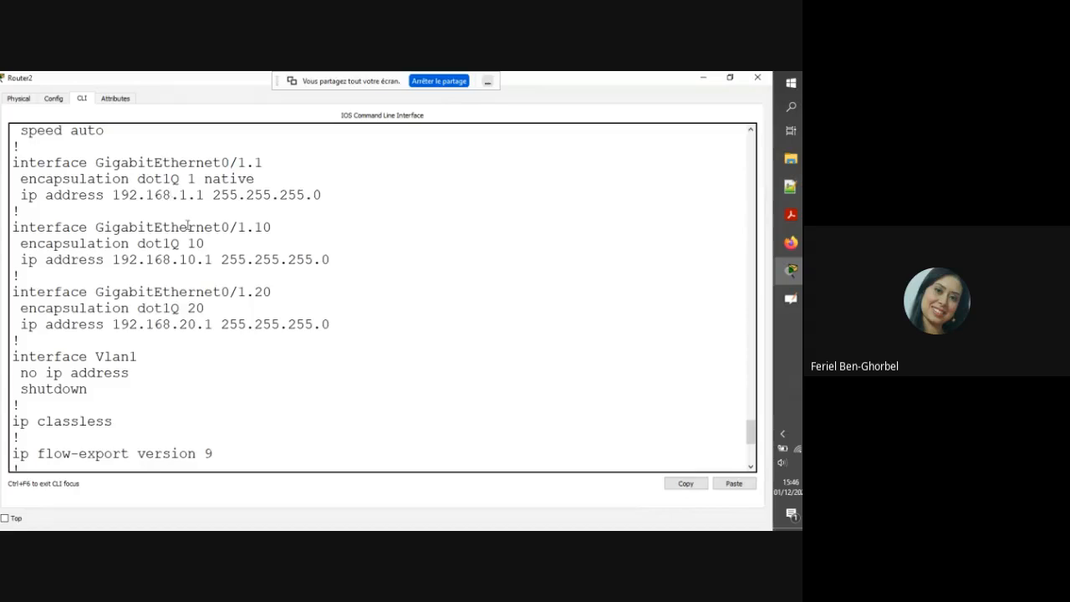
Check the IP addresses configured on Router2's sub-interfaces GigabitEthernet0/1.10 and GigabitEthernet0/1.20.
{"action": "left_click_drag", "start_coordinate": [220, 260], "coordinate": [100, 260]}
{"action": "left_click", "coordinate": [221, 261]}
{"action": "left_click_drag", "start_coordinate": [220, 261], "coordinate": [112, 260]}
{"action": "left_click_drag", "start_coordinate": [214, 324], "coordinate": [109, 323]}
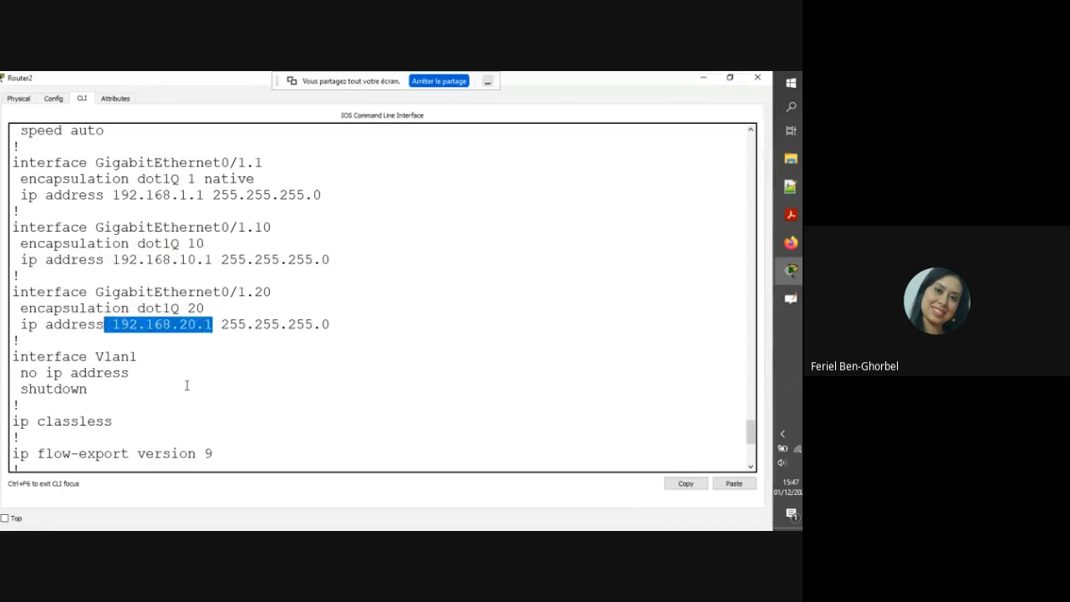
Page to the end of the running configuration and run sh ip route C on Router2.
{"action": "left_click", "coordinate": [207, 399]}
{"action": "key", "text": "Return"}
{"action": "key", "text": "Return"}
{"action": "key", "text": "space"}
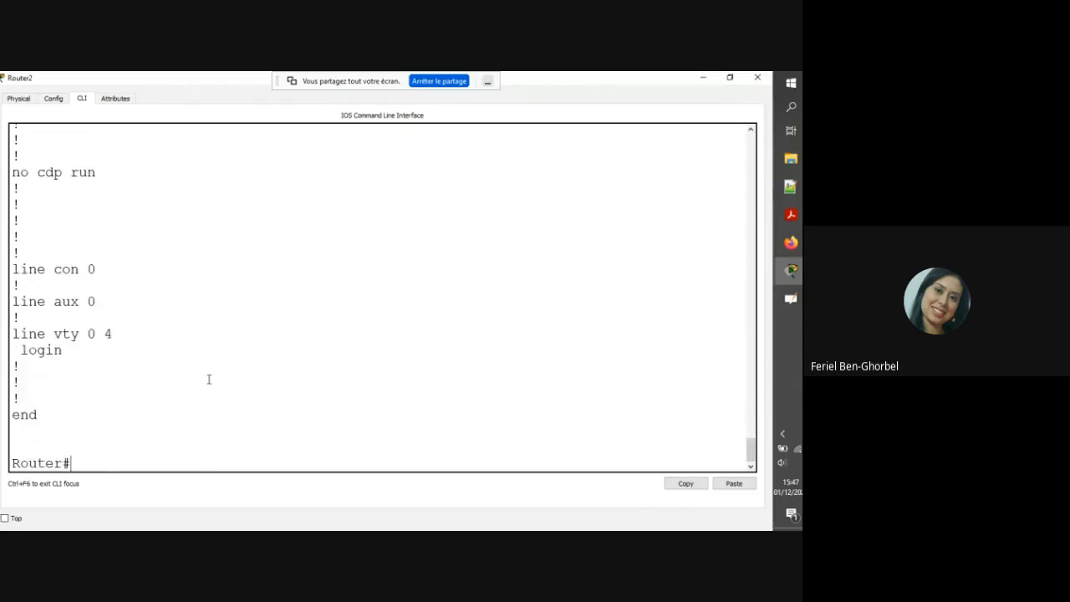
{"action": "type", "text": "sh ip rou"}
{"action": "key", "text": "Tab"}
{"action": "type", "text": "C"}
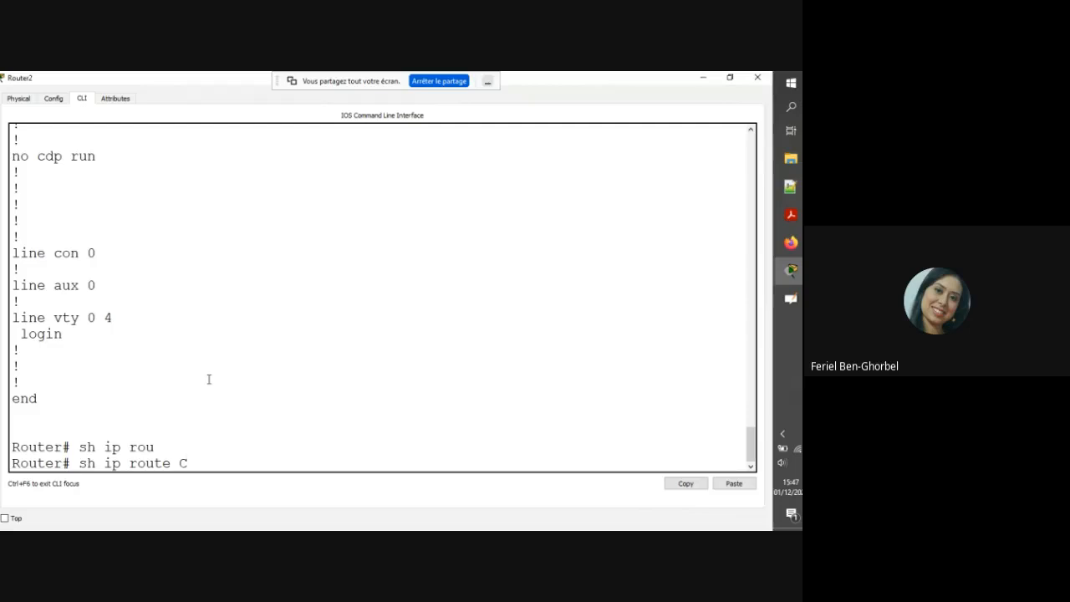
{"action": "key", "text": "Return"}
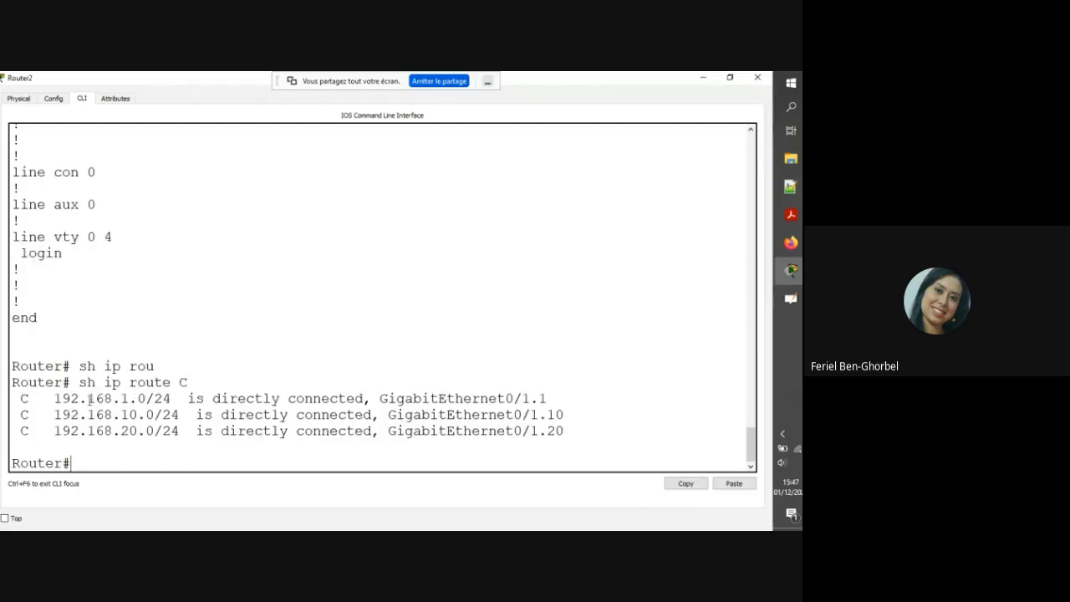
Examine the directly connected networks and their outgoing sub-interfaces in the route output, and close Router2's window.
{"action": "left_click_drag", "start_coordinate": [88, 399], "coordinate": [162, 430]}
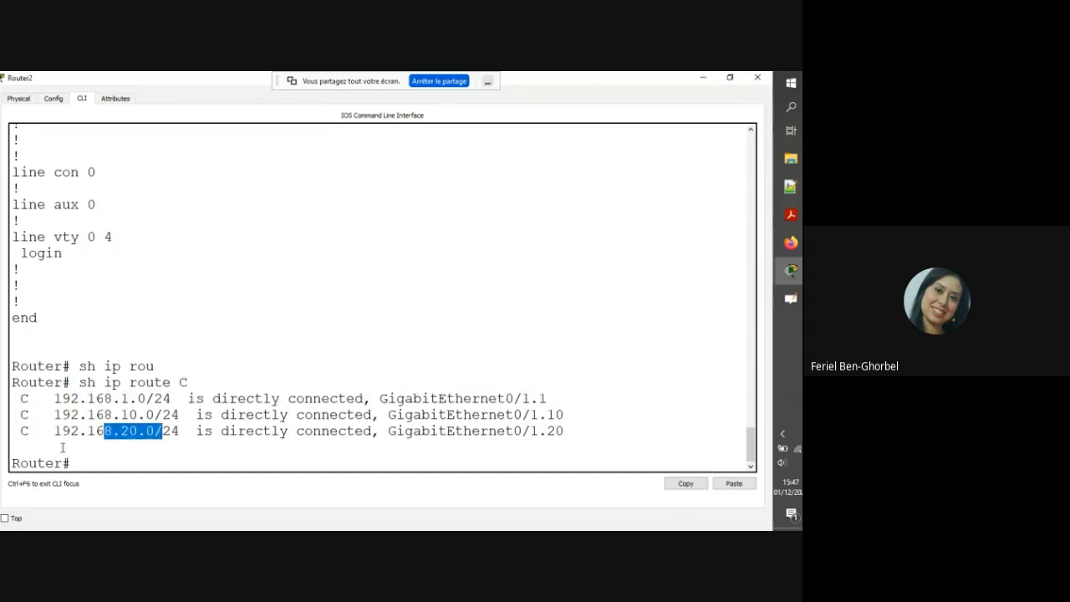
{"action": "left_click_drag", "start_coordinate": [560, 397], "coordinate": [463, 399]}
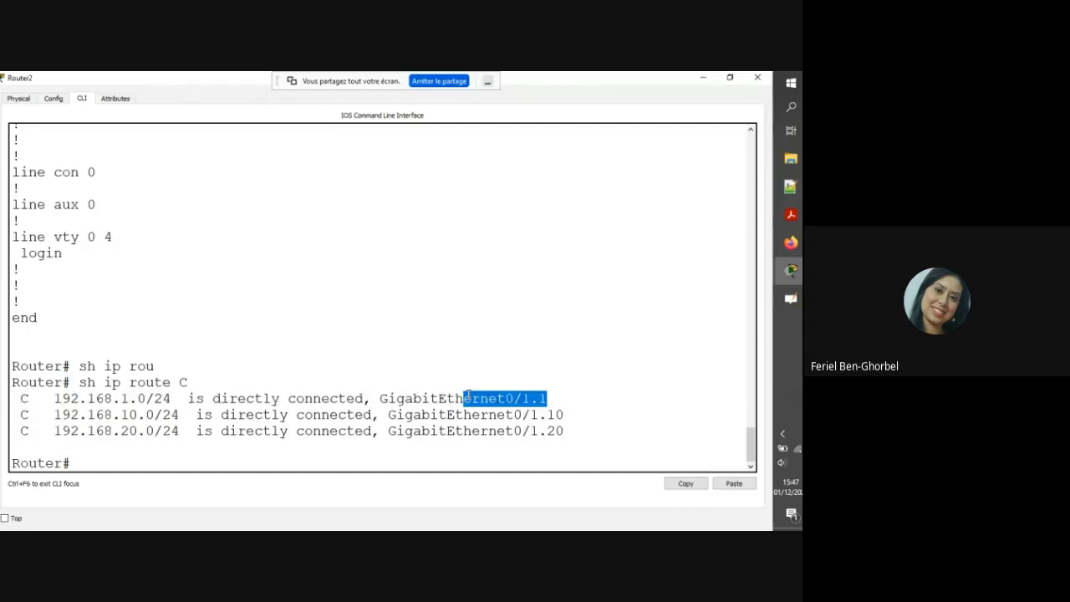
{"action": "left_click", "coordinate": [567, 409]}
{"action": "left_click_drag", "start_coordinate": [521, 415], "coordinate": [506, 414]}
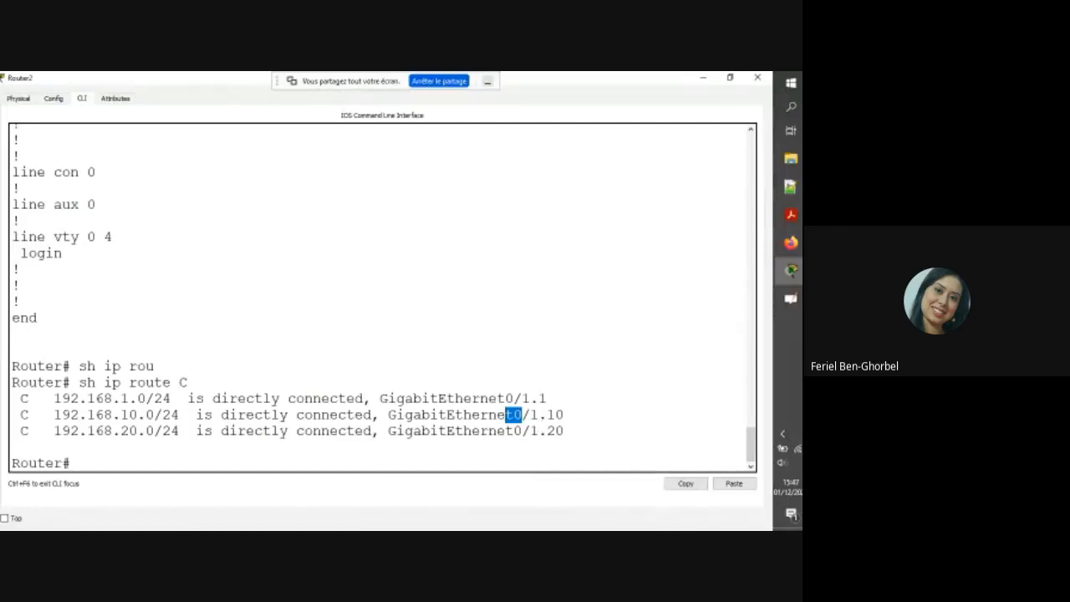
{"action": "left_click", "coordinate": [754, 78]}
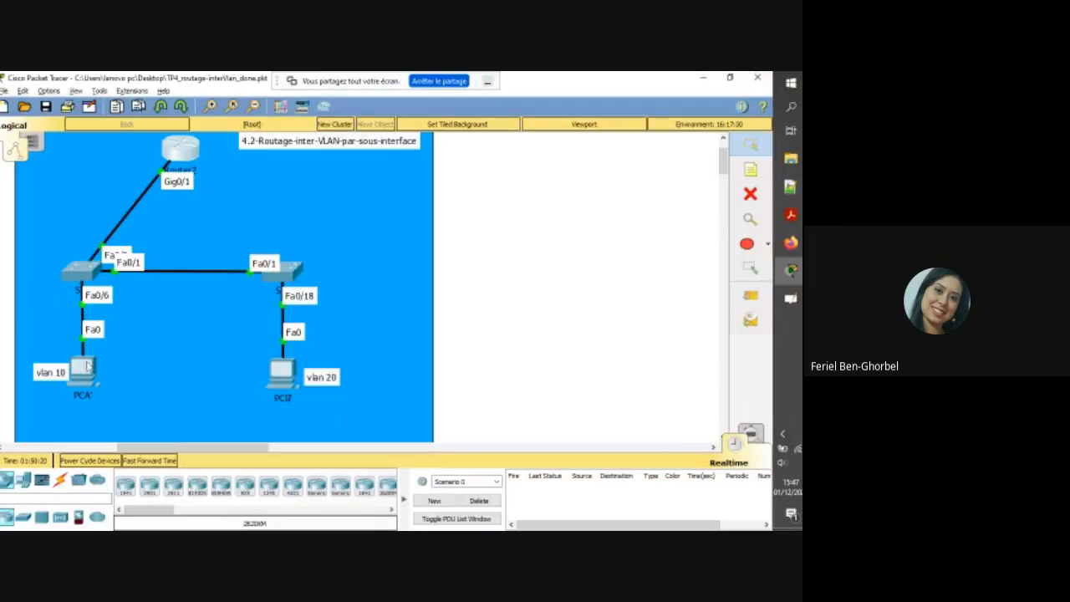
Check the IP address and default gateway in PCA''s IP configuration, and close the PC's window.
{"action": "left_click", "coordinate": [73, 369]}
{"action": "left_click", "coordinate": [186, 200]}
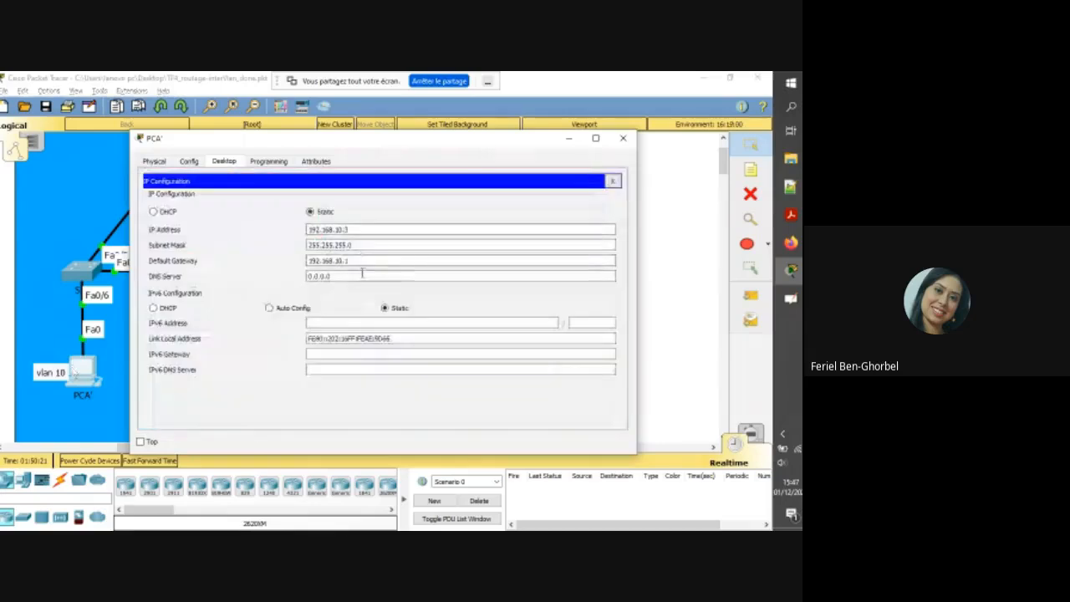
{"action": "left_click", "coordinate": [622, 138]}
Check the IP address and default gateway of PCB', and close its IP configuration.
{"action": "left_click", "coordinate": [284, 375]}
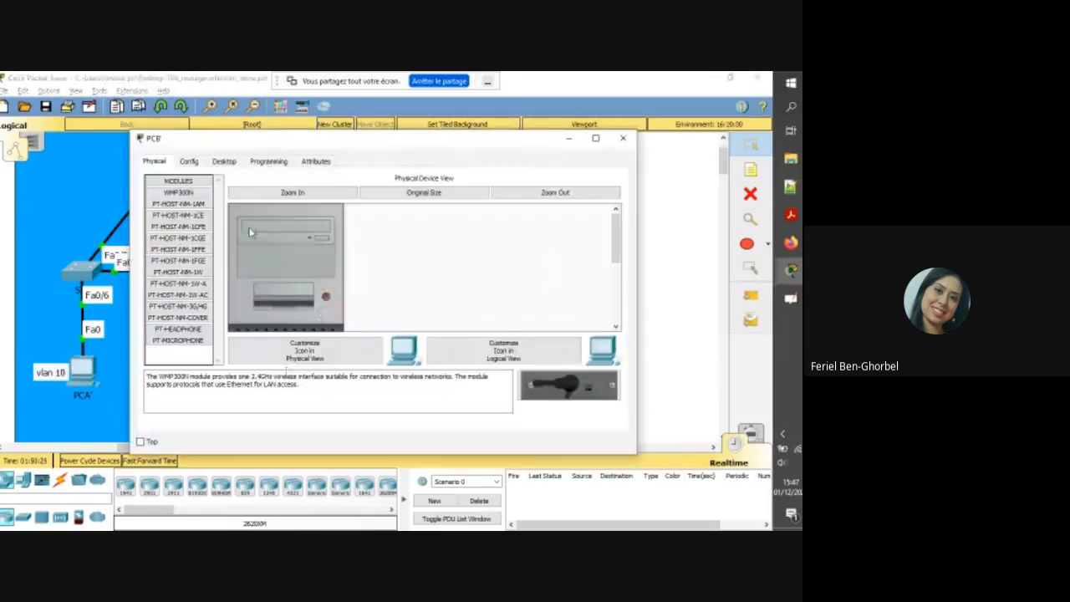
{"action": "left_click", "coordinate": [231, 165]}
{"action": "left_click", "coordinate": [186, 200]}
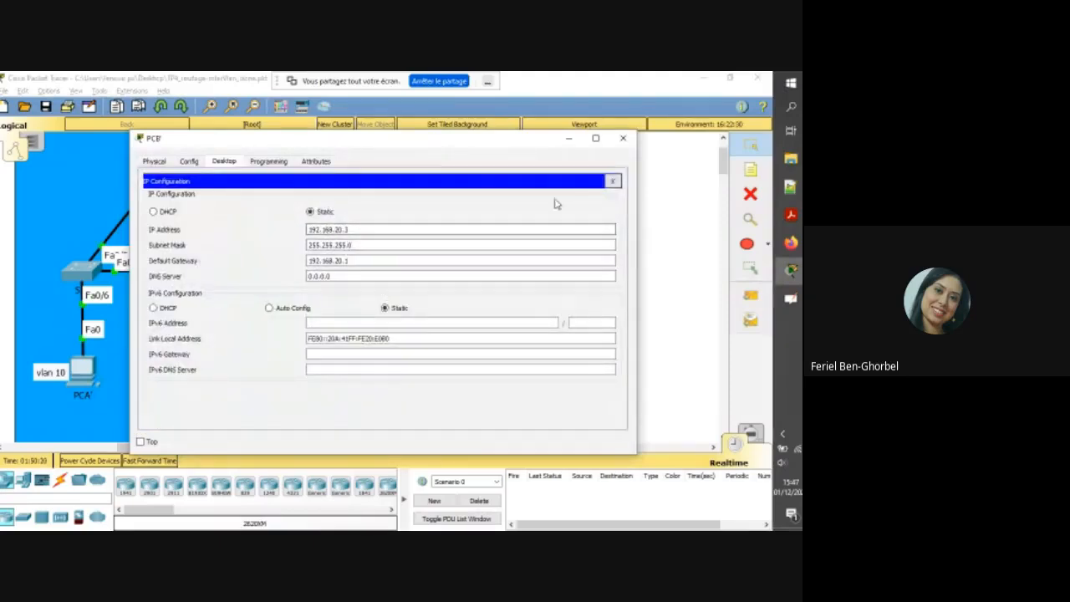
{"action": "left_click", "coordinate": [613, 180]}
Ping 192.168.10.3 from PCB''s command prompt.
{"action": "left_click", "coordinate": [490, 216]}
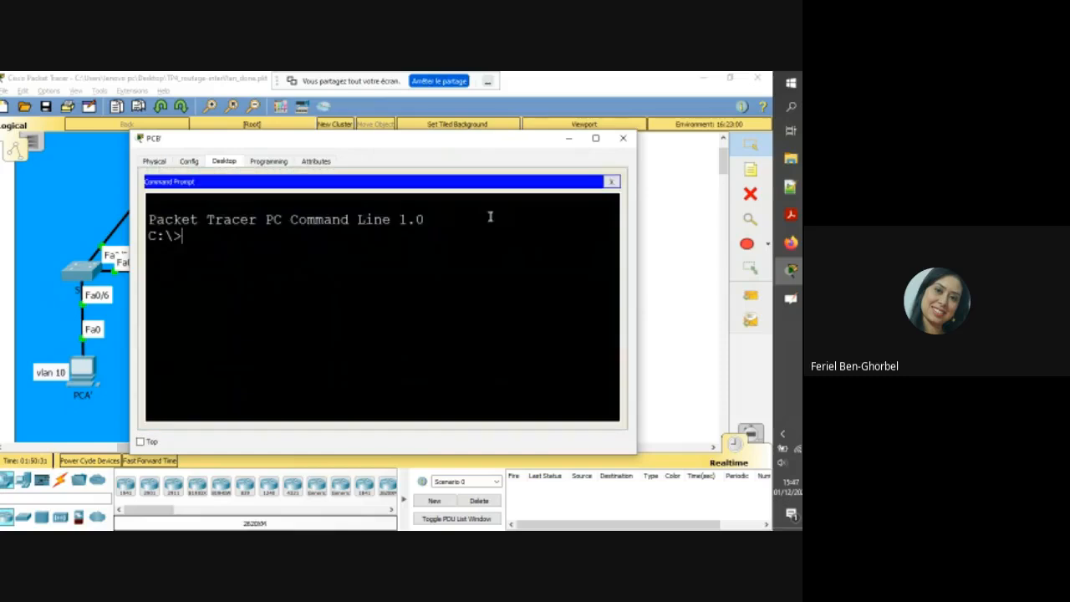
{"action": "type", "text": "ping "}
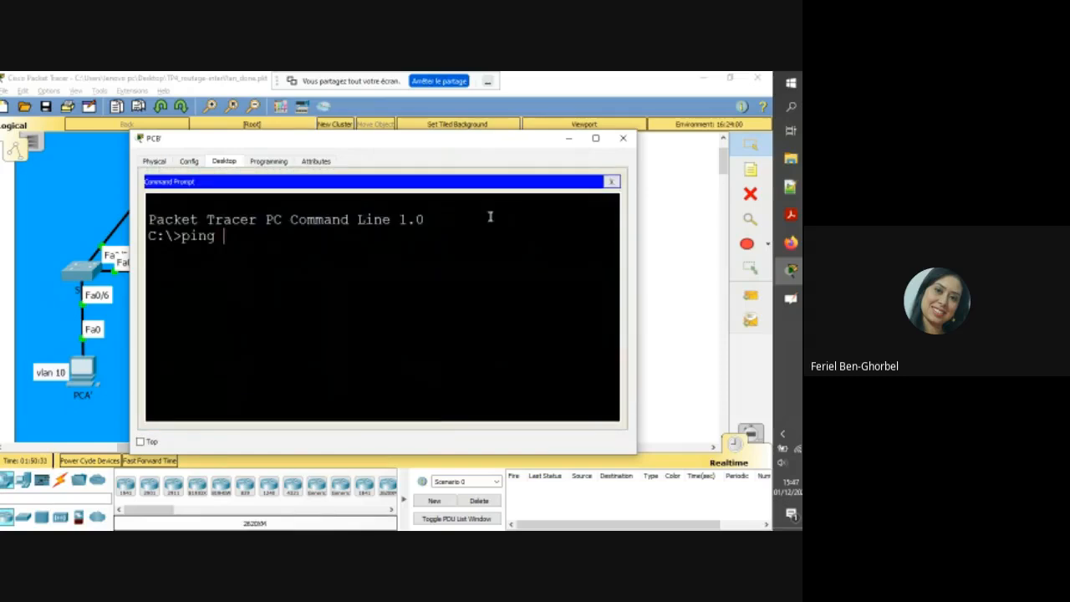
{"action": "type", "text": "192.168.10.3"}
{"action": "key", "text": "Return"}
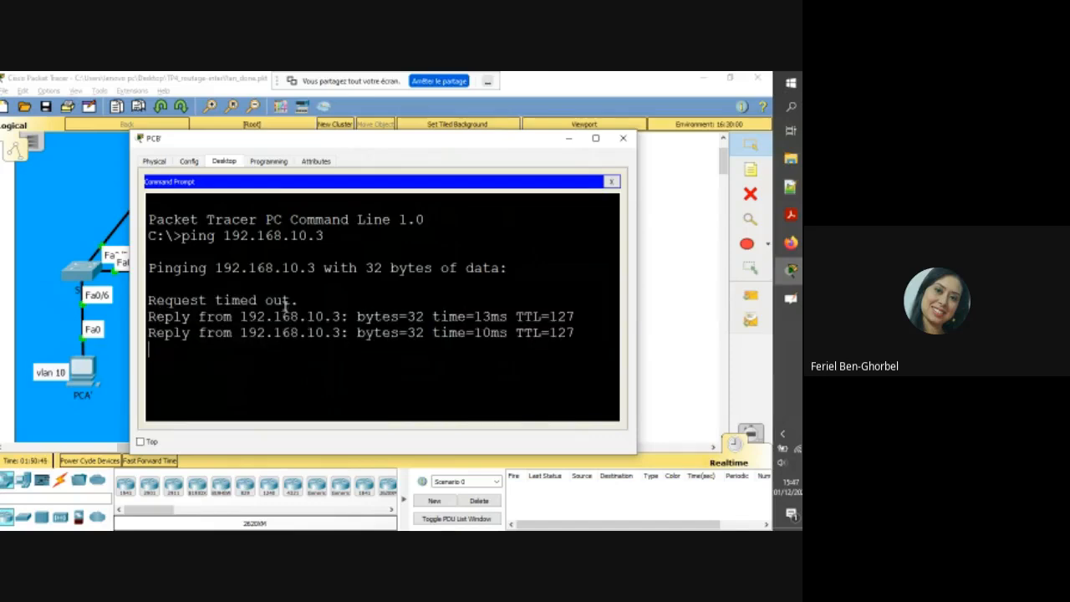
Repeat the ping from PCB' to 192.168.10.3, correcting the mistyped address.
{"action": "key", "text": "Up"}
{"action": "key", "text": "Return"}
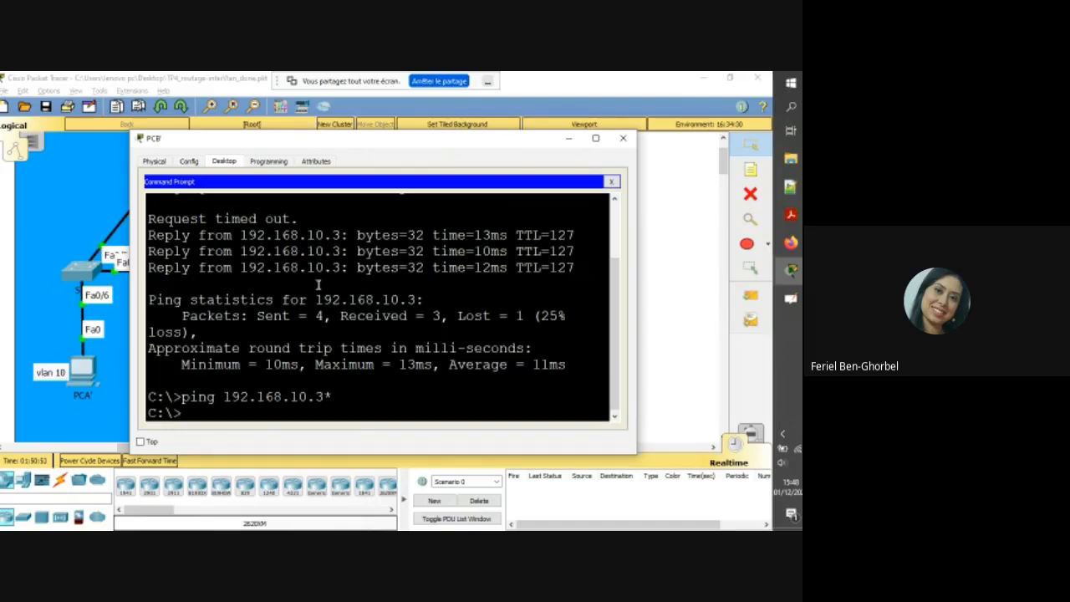
{"action": "key", "text": "Up"}
{"action": "key", "text": "BackSpace"}
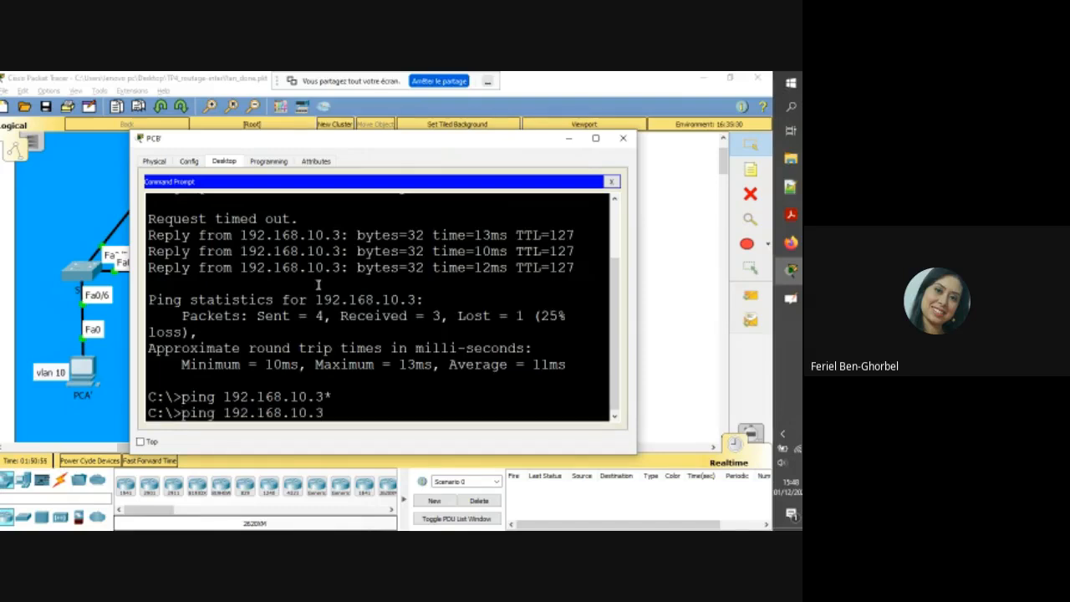
{"action": "key", "text": "Return"}
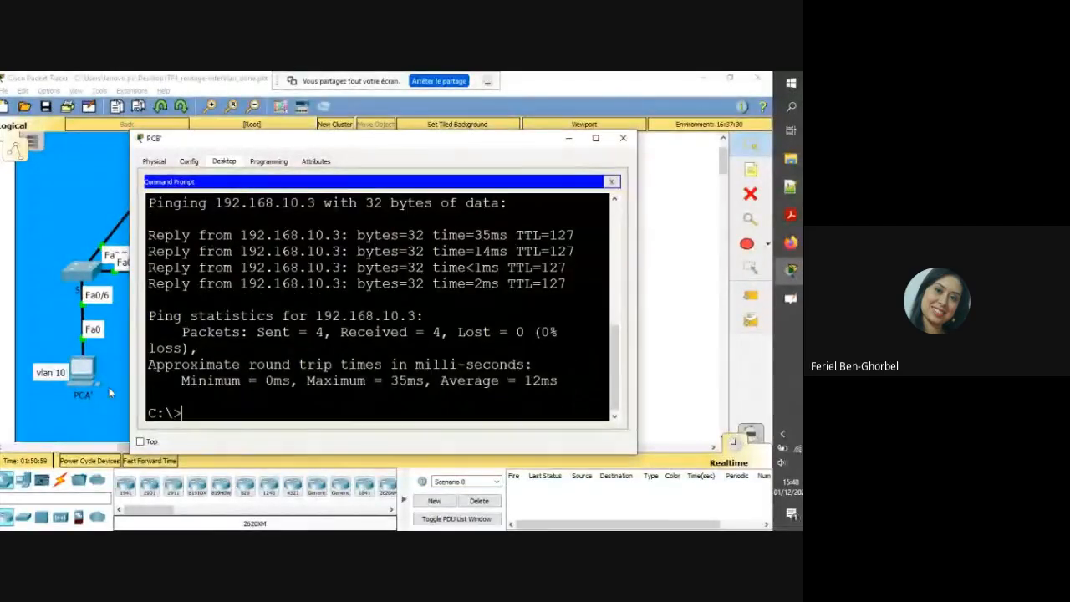
Ping 192.168.20.3 from PCA''s command prompt, moving its window clear of the topology's router.
{"action": "left_click", "coordinate": [80, 361]}
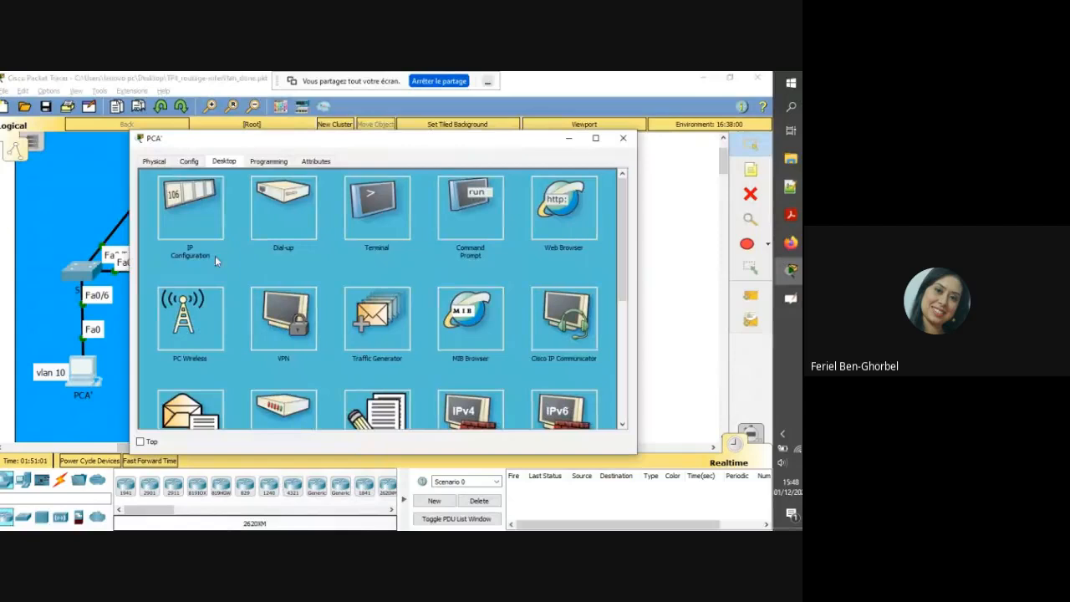
{"action": "left_click", "coordinate": [461, 219]}
{"action": "type", "text": "pin"}
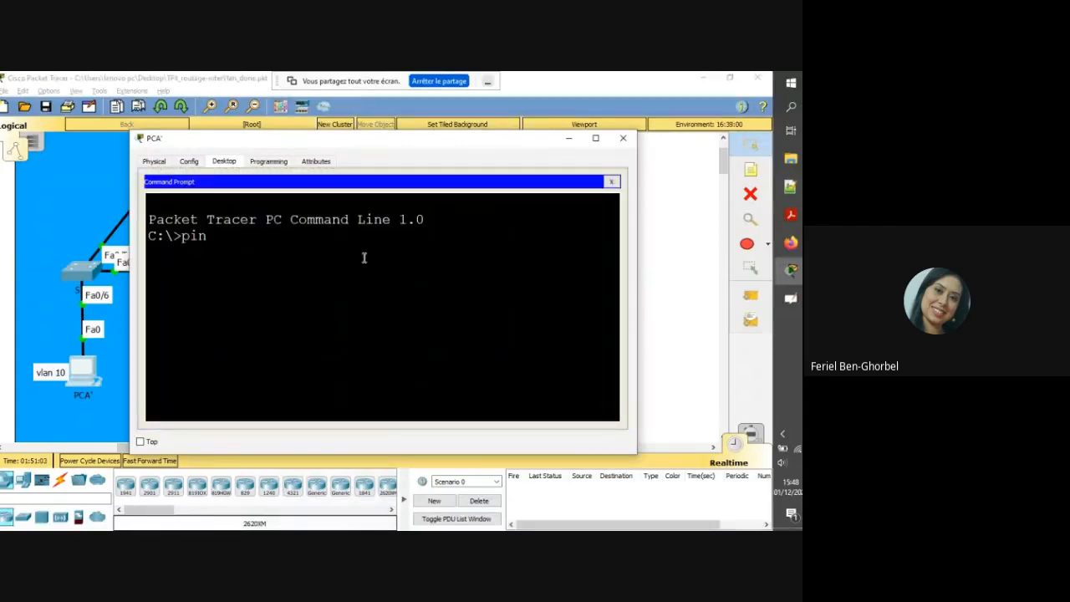
{"action": "type", "text": "g 192.168.2"}
{"action": "left_click_drag", "start_coordinate": [365, 146], "coordinate": [430, 125]}
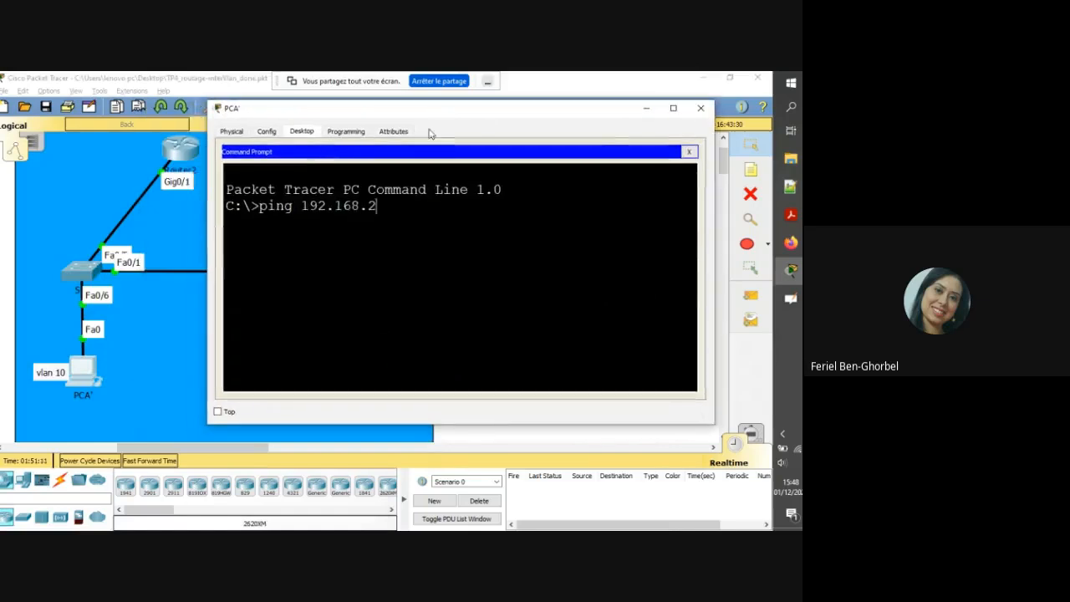
{"action": "type", "text": "0.3"}
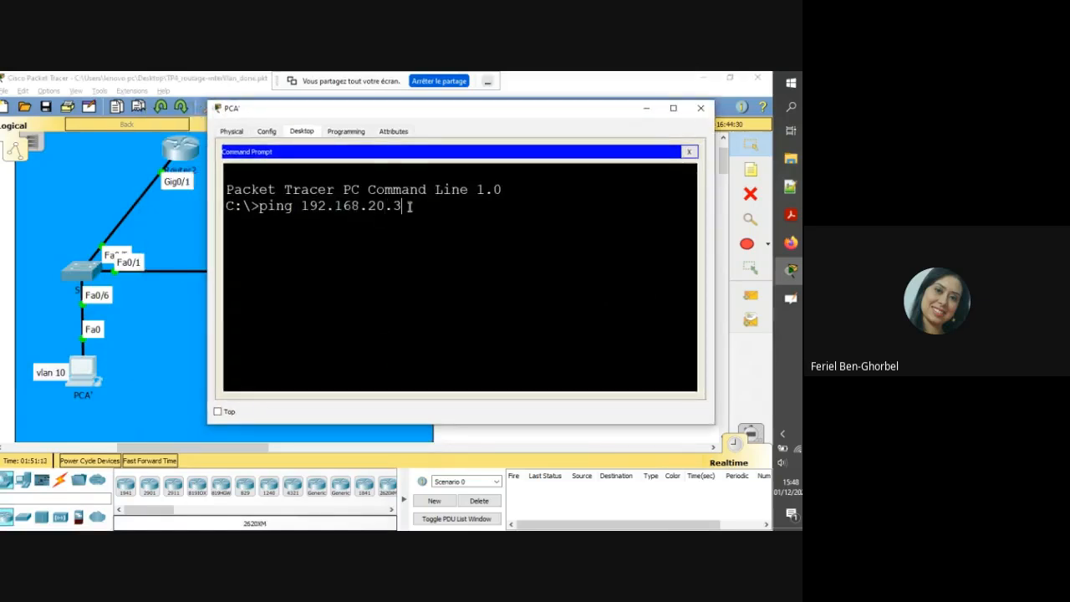
{"action": "key", "text": "Return"}
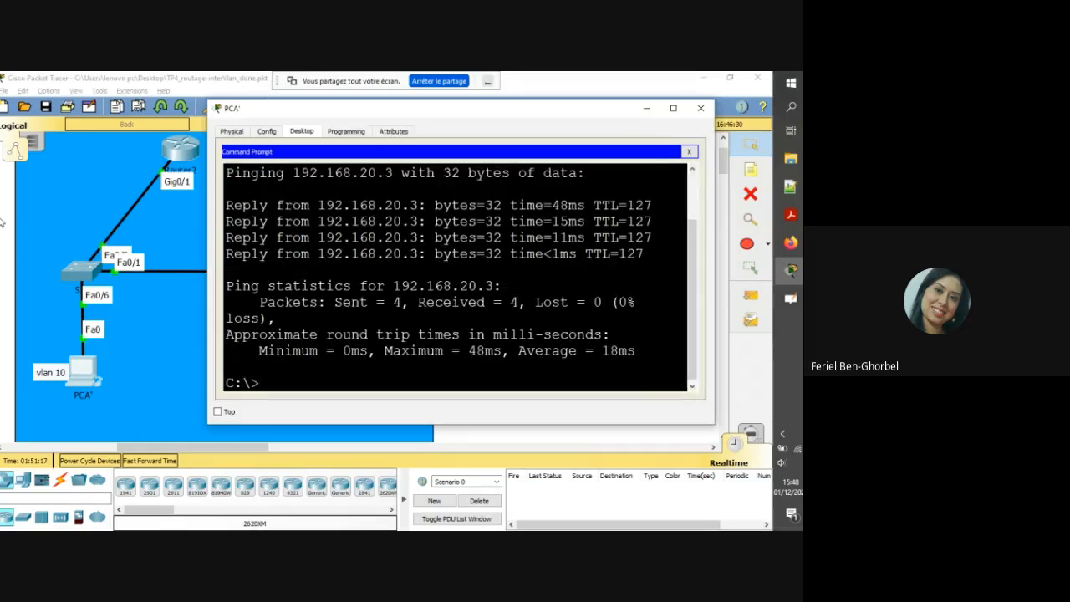
Return to the workspace and compare the per-interface topology 4.1 with the sub-interface topology 4.2.
{"action": "left_click", "coordinate": [192, 389]}
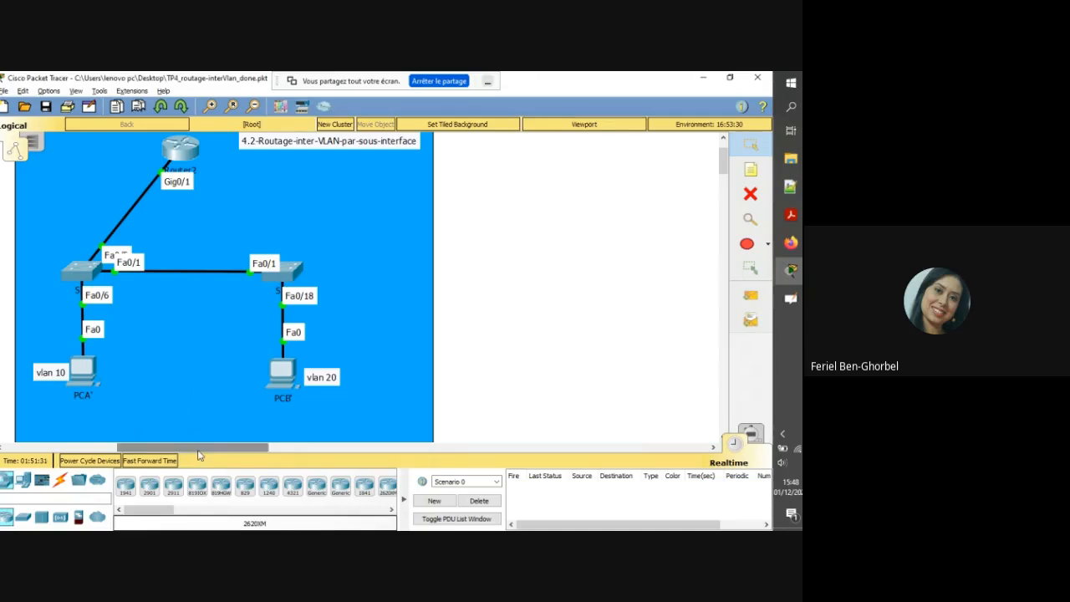
{"action": "left_click_drag", "start_coordinate": [199, 454], "coordinate": [107, 455]}
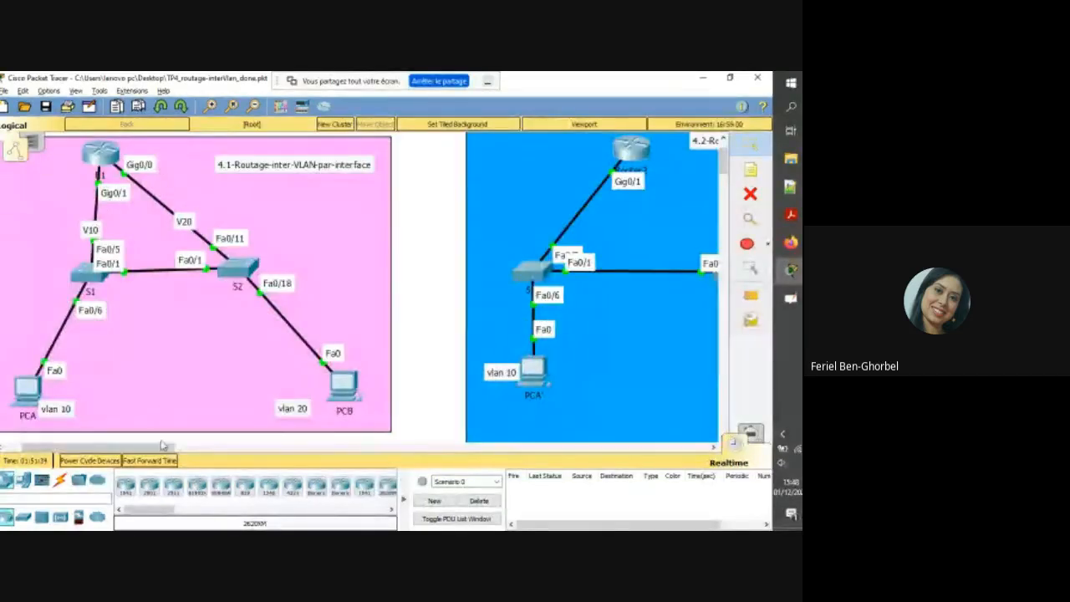
{"action": "left_click_drag", "start_coordinate": [178, 451], "coordinate": [263, 452]}
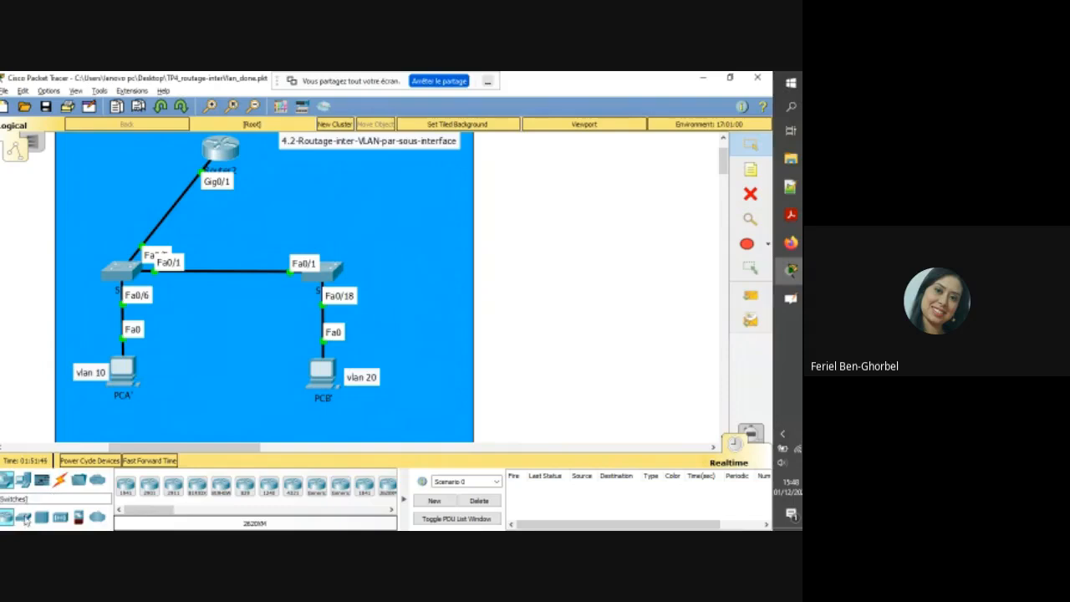
Place a 3650-24PS multilayer switch in the empty area beside the sub-interface topology and delete it again.
{"action": "left_click", "coordinate": [22, 517]}
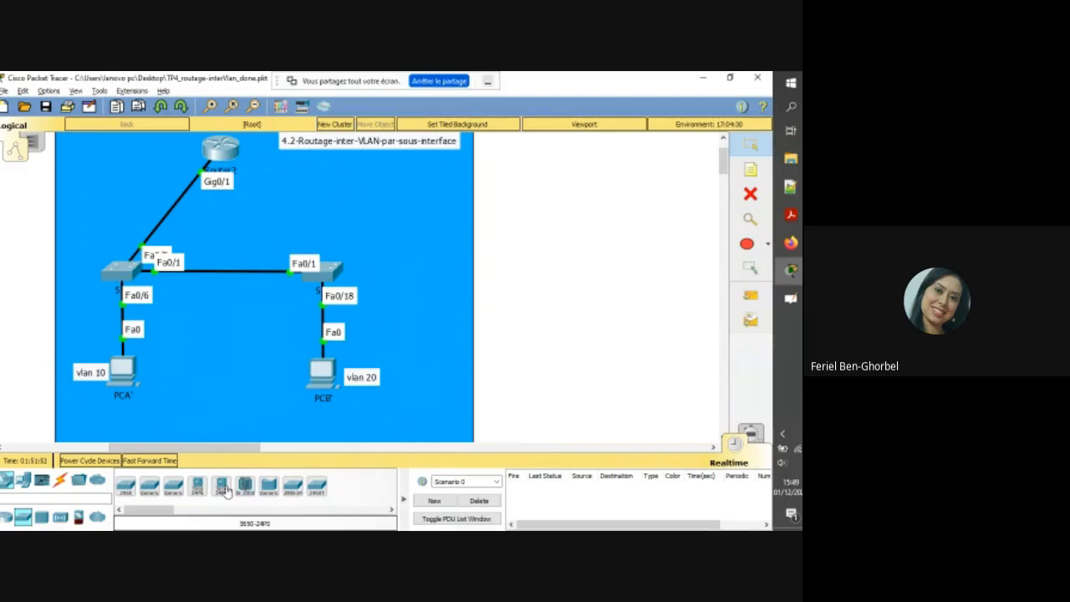
{"action": "left_click_drag", "start_coordinate": [224, 492], "coordinate": [535, 299]}
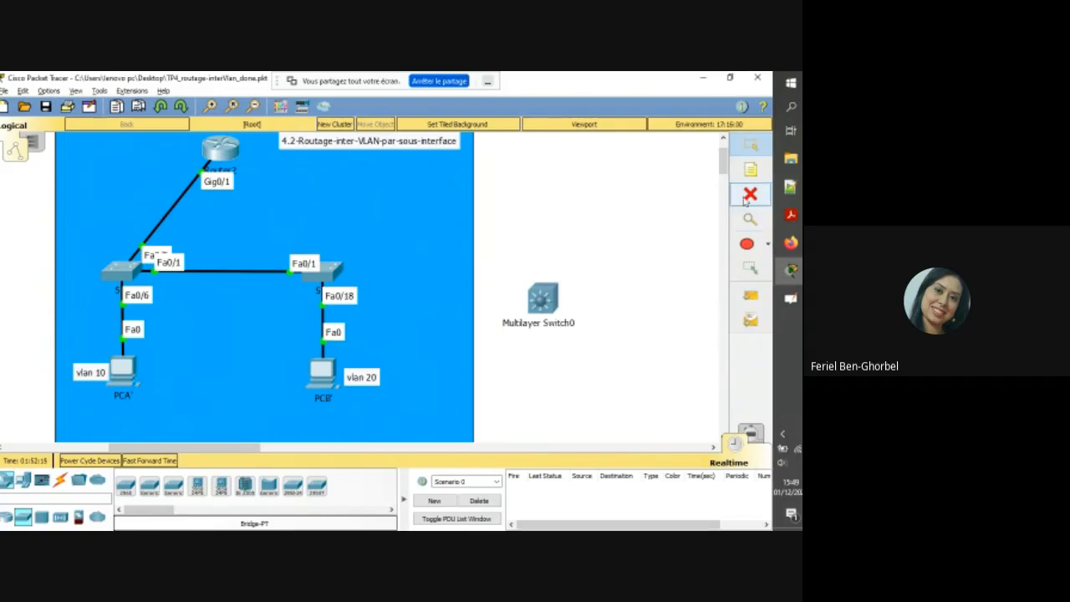
{"action": "left_click", "coordinate": [751, 194]}
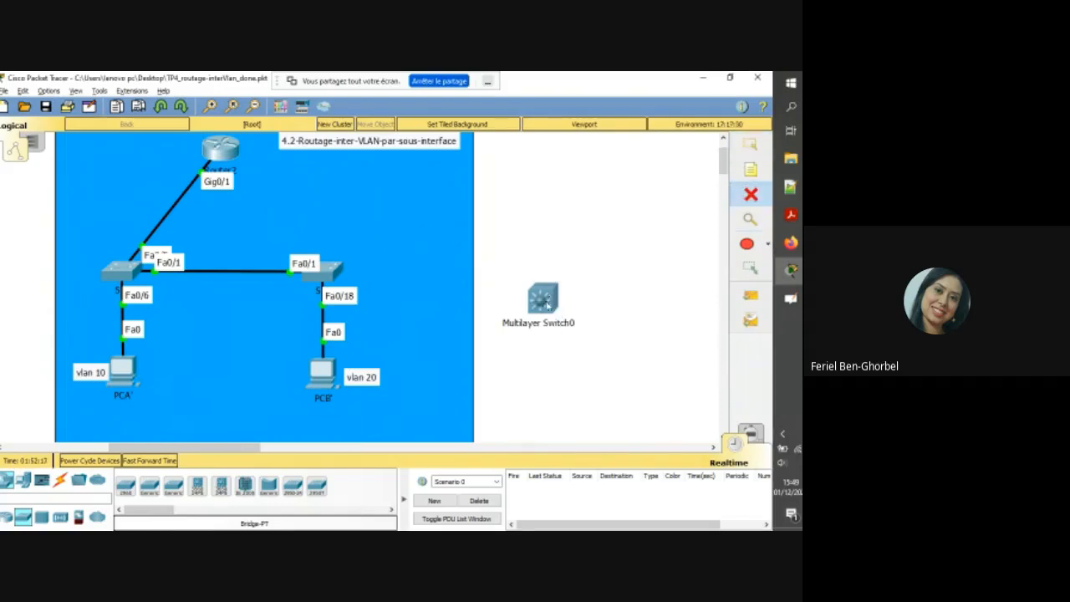
{"action": "left_click", "coordinate": [545, 301]}
{"action": "key", "text": "Escape"}
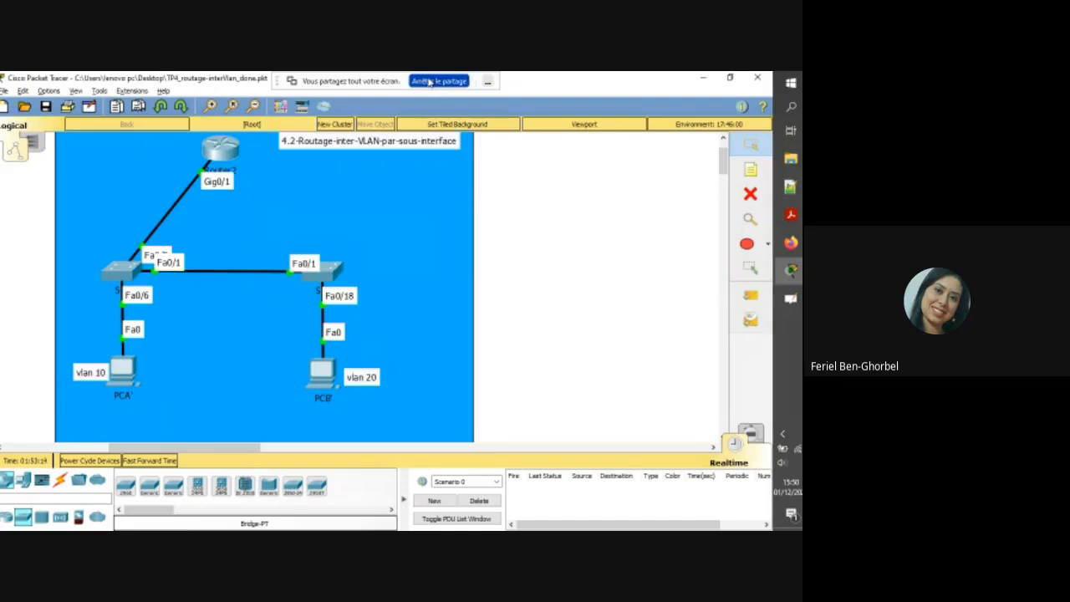
{"action": "left_click", "coordinate": [438, 81]}
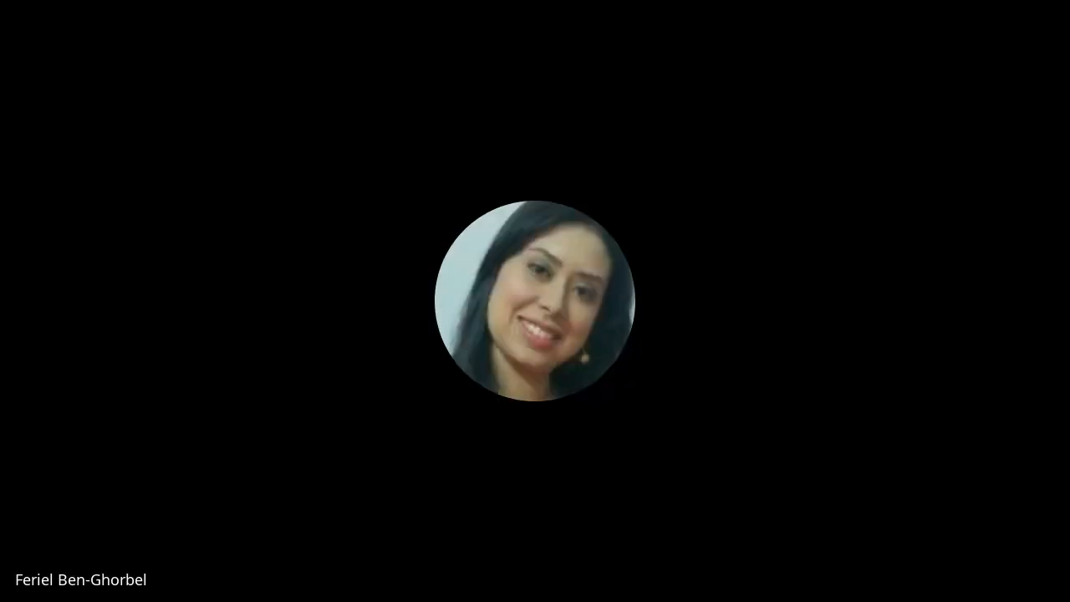